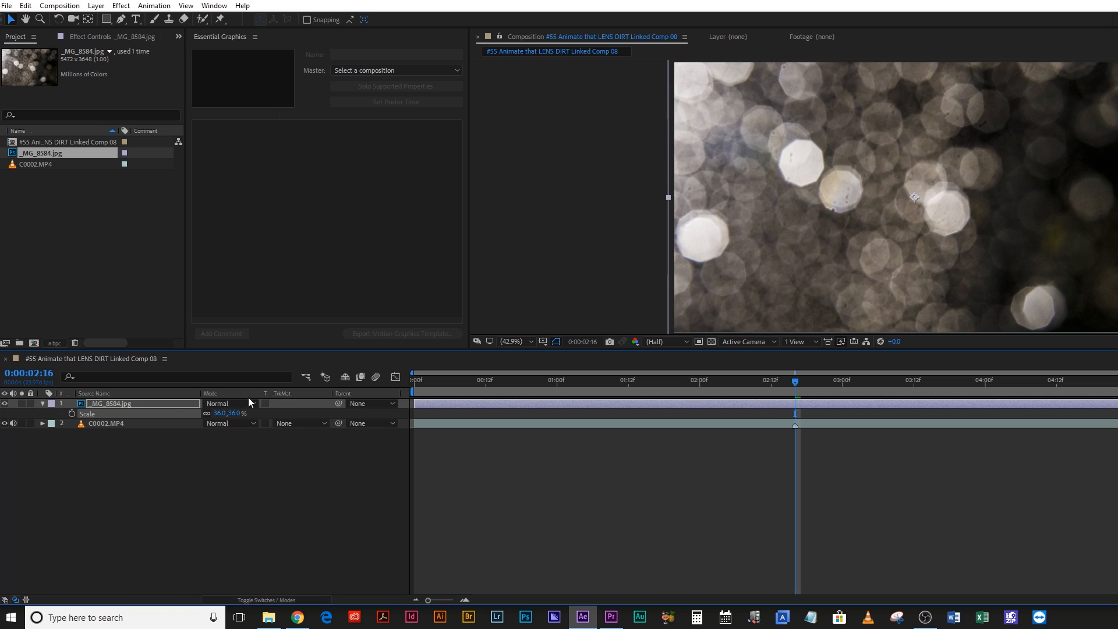
Set the _MG_8584.jpg layer's blending mode to Screen and draw a large circular mask on it with the Ellipse tool
{"action": "left_click", "coordinate": [229, 403]}
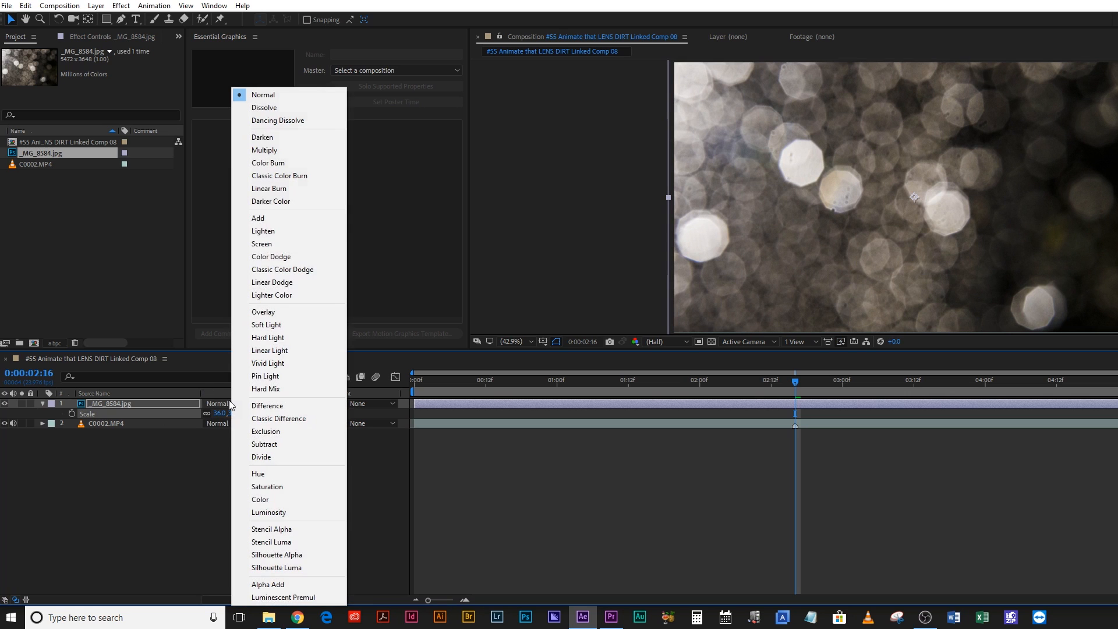
{"action": "left_click", "coordinate": [286, 245]}
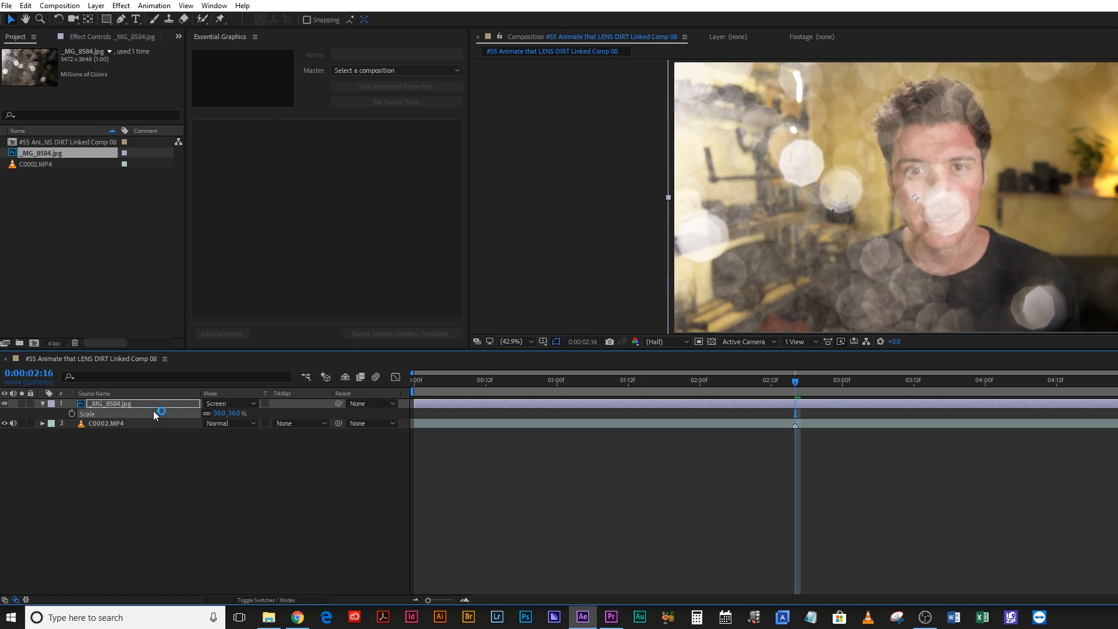
{"action": "left_click", "coordinate": [124, 404]}
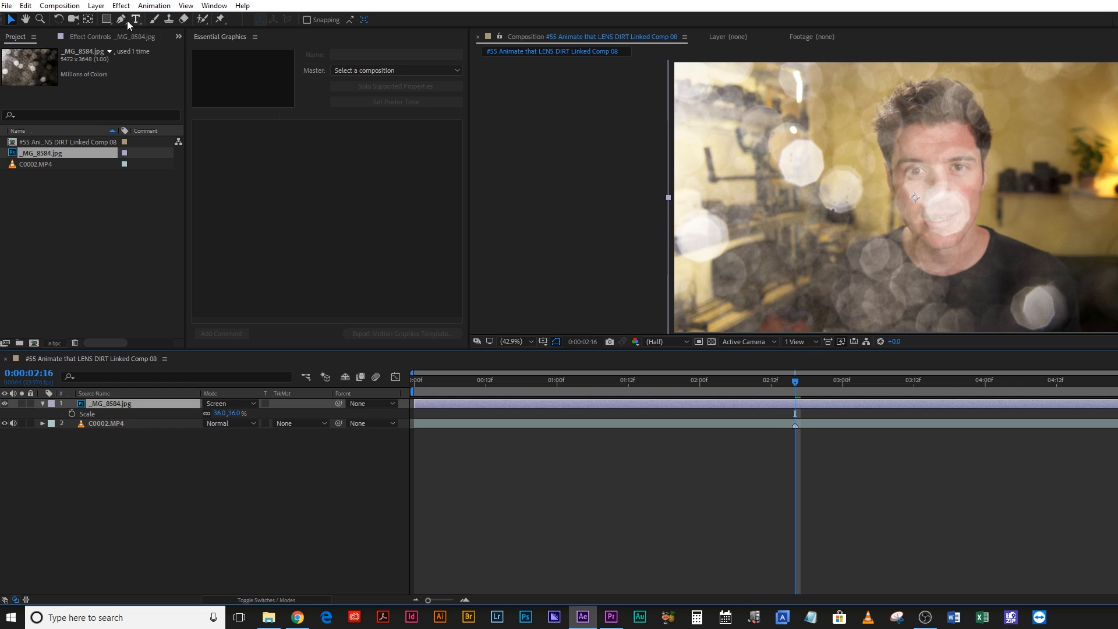
{"action": "left_click", "coordinate": [110, 23]}
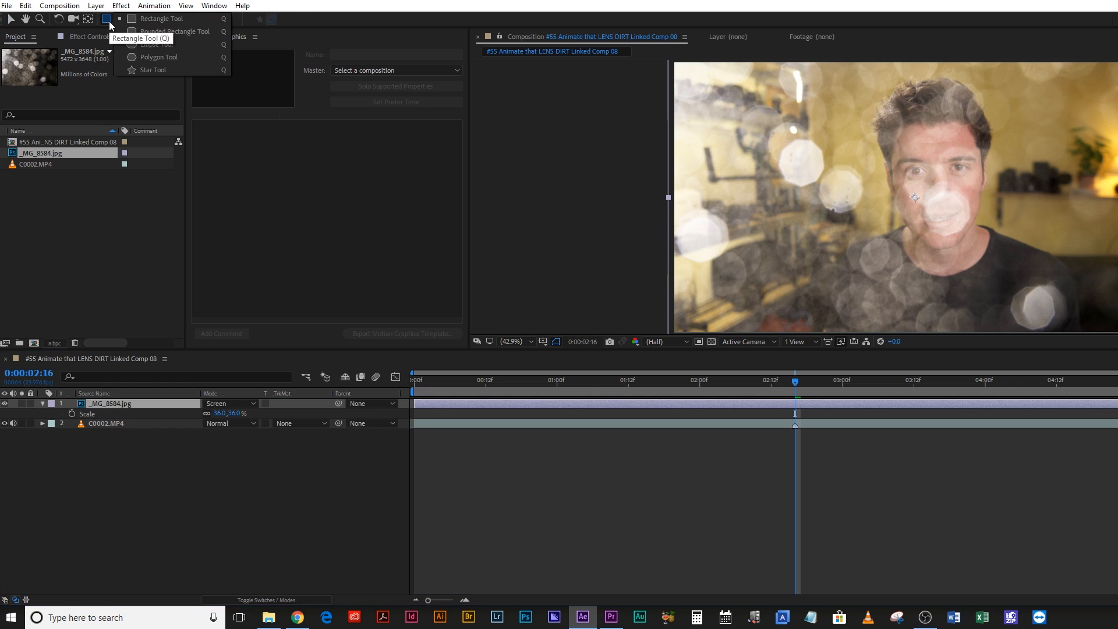
{"action": "left_click", "coordinate": [152, 45]}
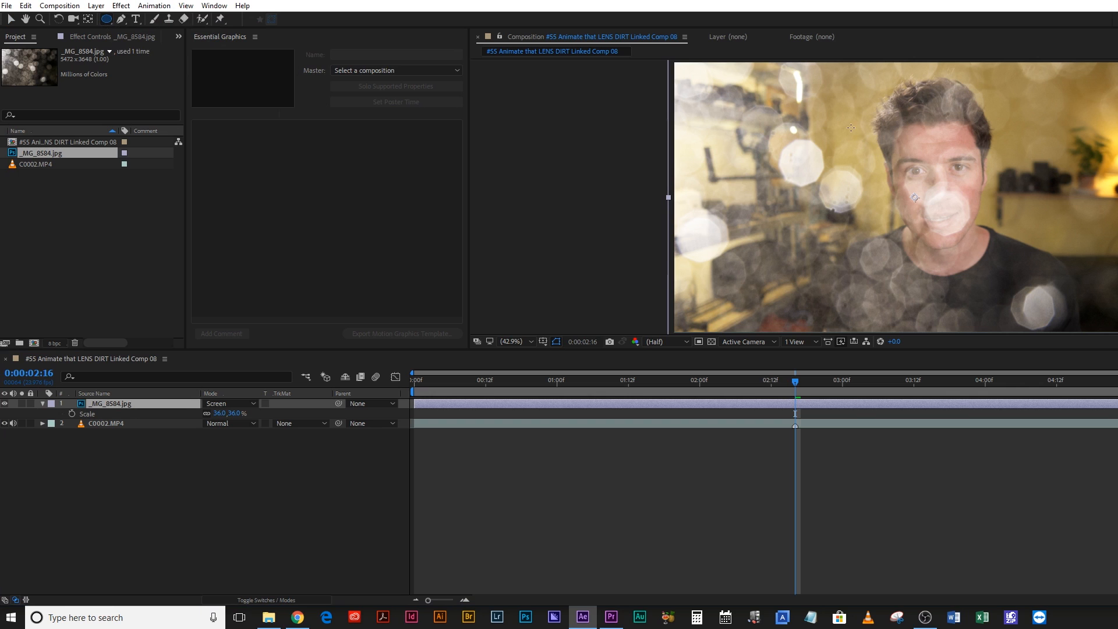
{"action": "left_click_drag", "start_coordinate": [833, 181], "coordinate": [1102, 412]}
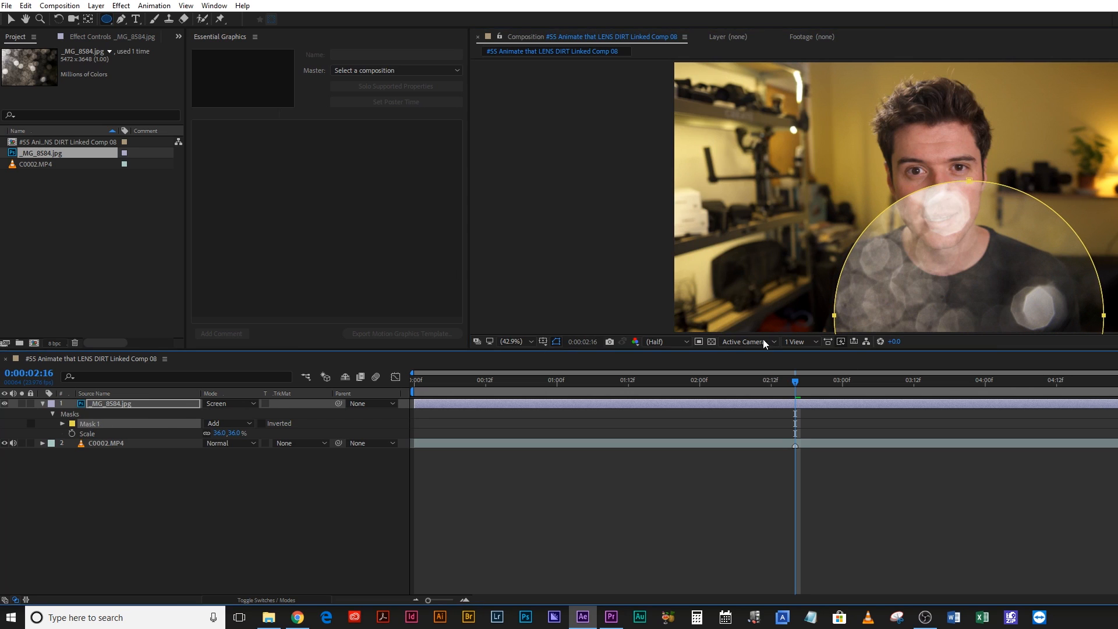
Move the circular mask up over the middle of the frame and set its Mask Feather to 1307 pixels
{"action": "key", "text": "v"}
{"action": "left_click_drag", "start_coordinate": [836, 317], "coordinate": [727, 197]}
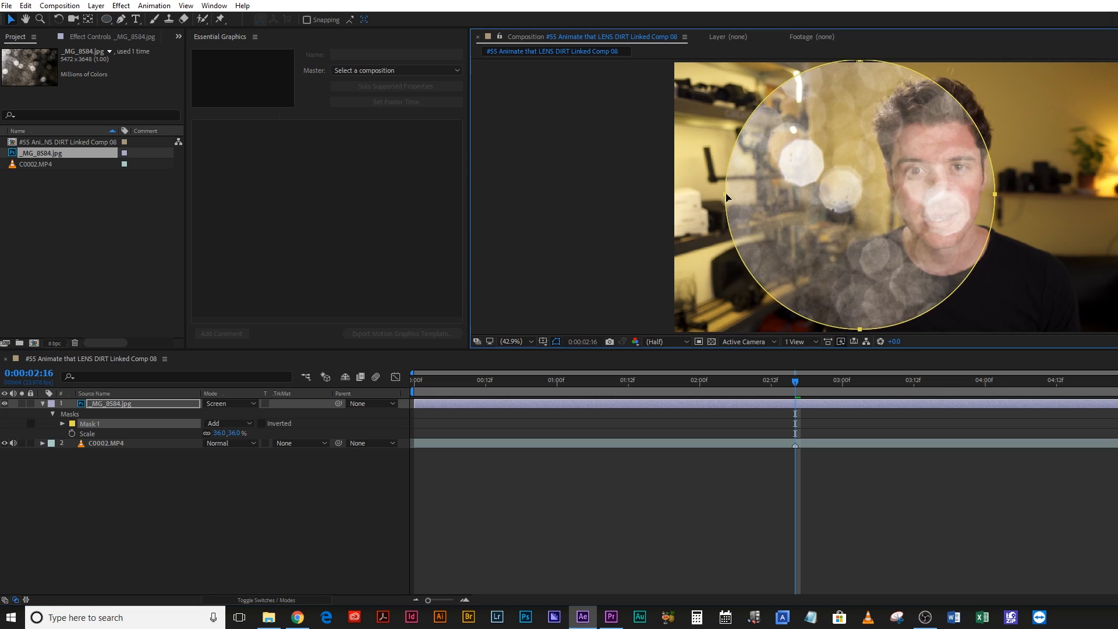
{"action": "key", "text": "f"}
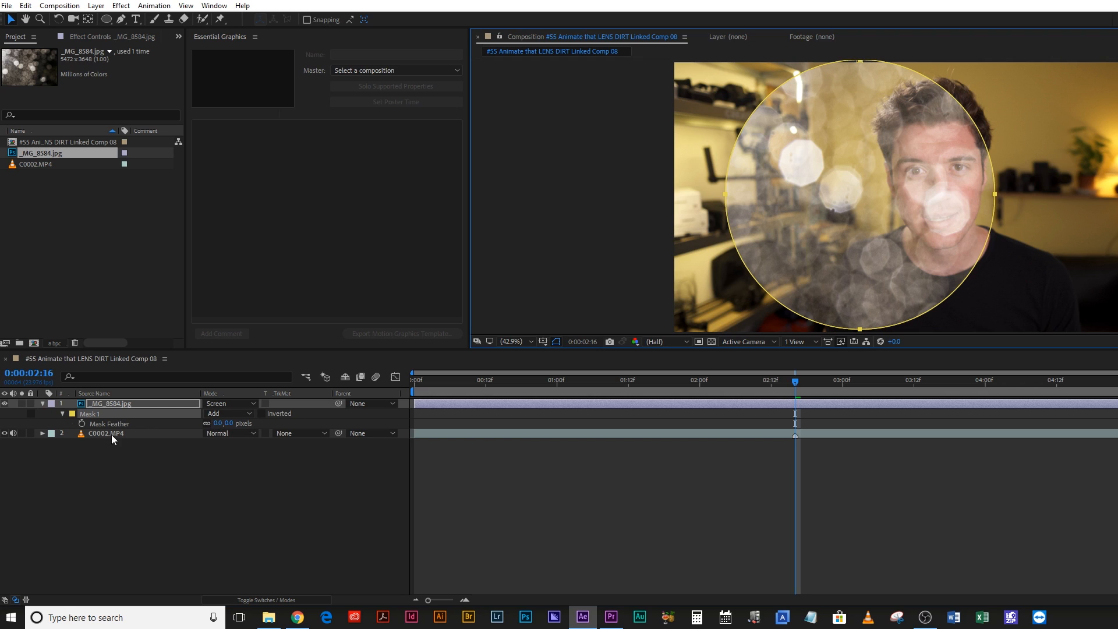
{"action": "left_click_drag", "start_coordinate": [220, 423], "coordinate": [993, 409]}
Apply the Curves effect to the _MG_8584.jpg layer and lock its effect controls view
{"action": "left_click", "coordinate": [138, 405]}
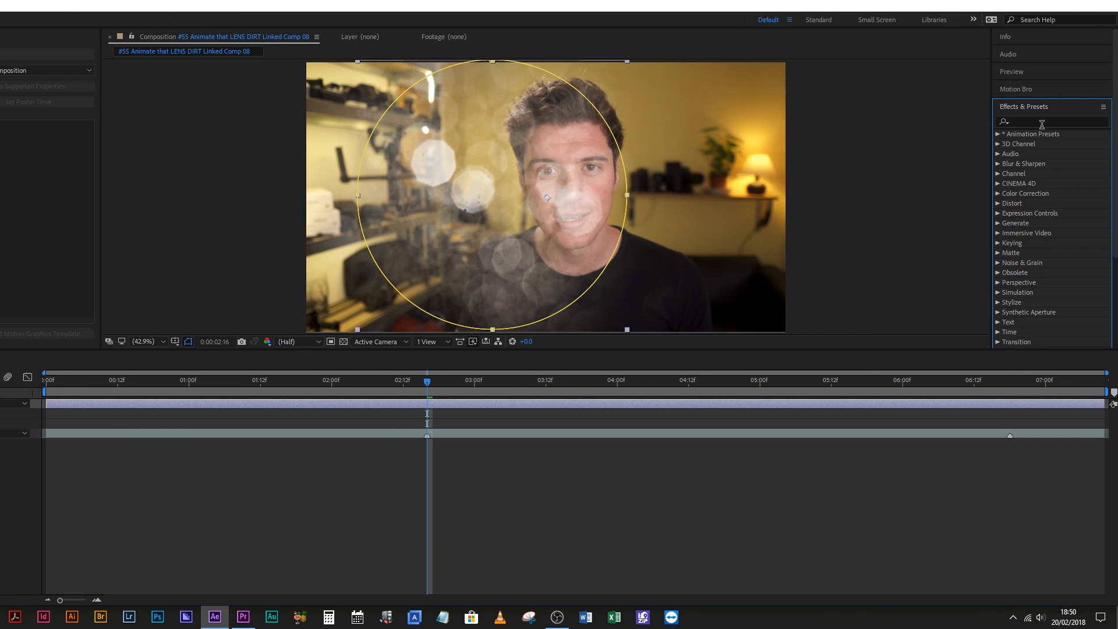
{"action": "left_click", "coordinate": [1041, 122]}
{"action": "type", "text": "curves"}
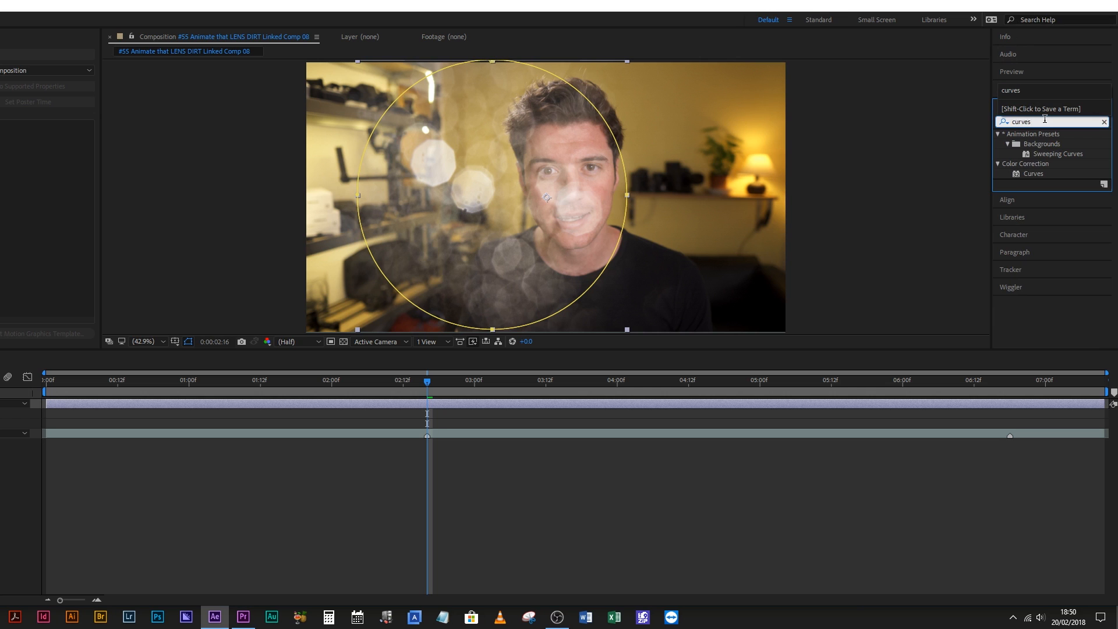
{"action": "double_click", "coordinate": [1034, 174]}
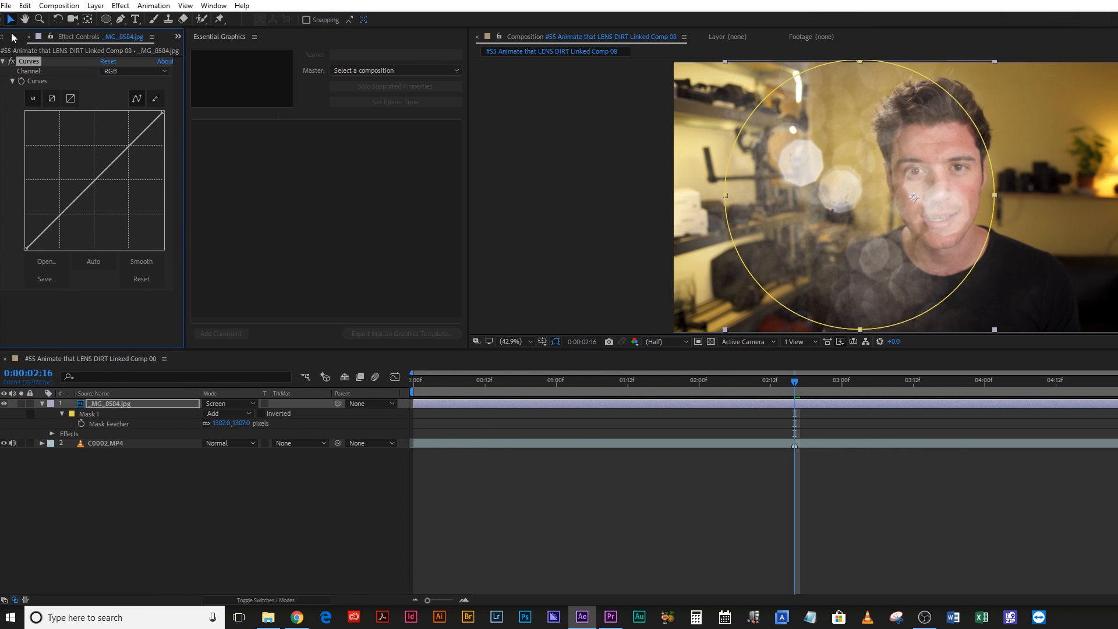
{"action": "left_click", "coordinate": [51, 36]}
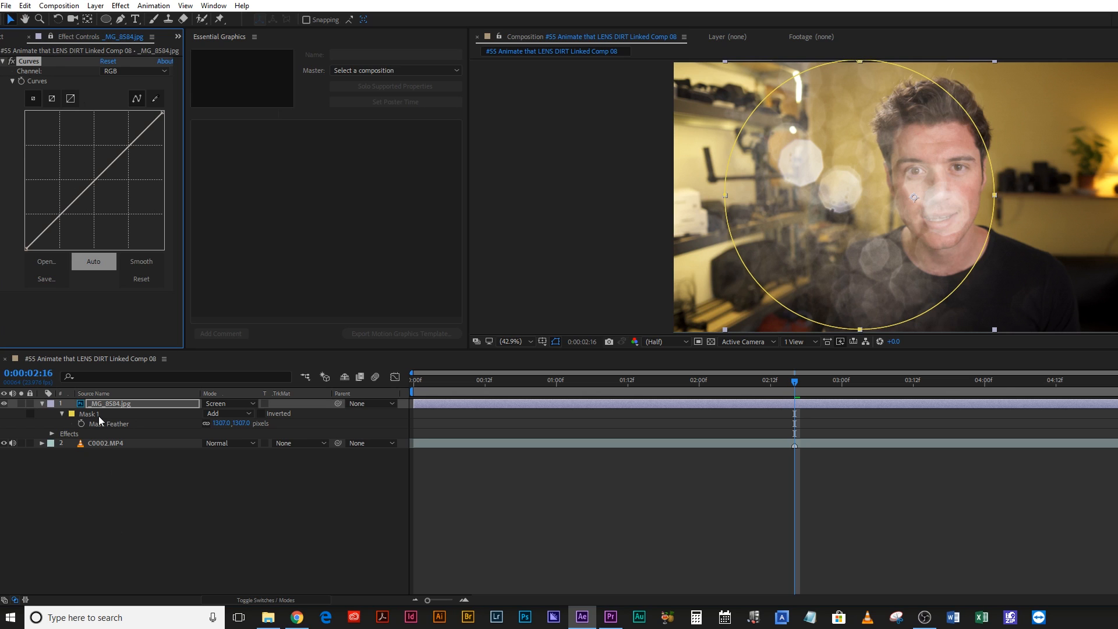
Add an Opacity keyframe of 0% to the _MG_8584.jpg layer at 0:00:02:16
{"action": "left_click", "coordinate": [106, 444]}
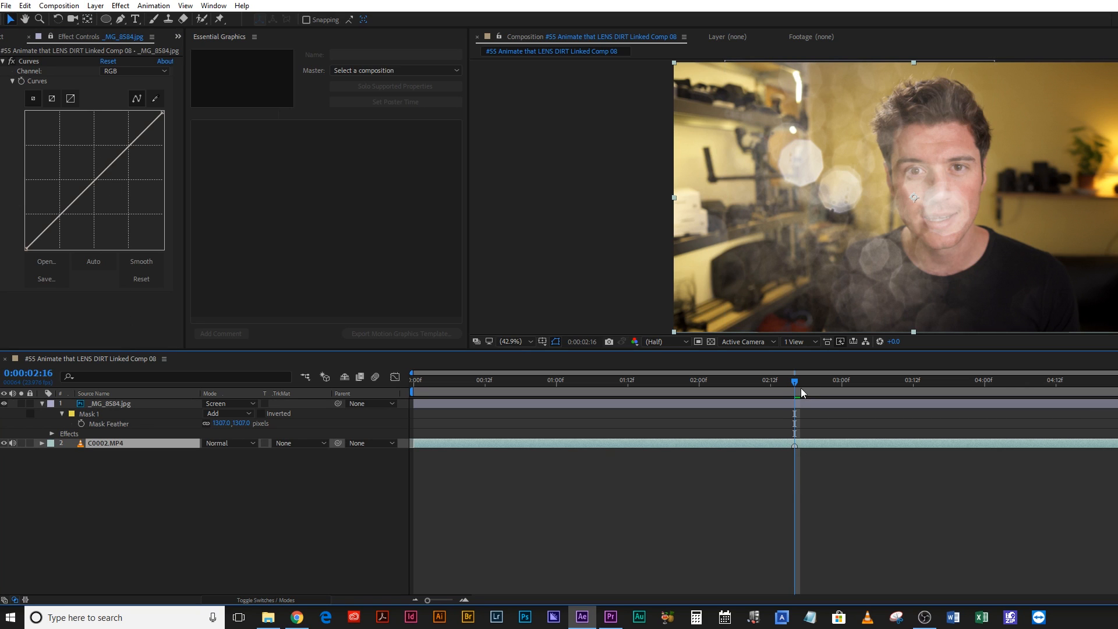
{"action": "mouse_move", "coordinate": [795, 382]}
{"action": "left_mouse_down"}
{"action": "mouse_move", "coordinate": [839, 390]}
{"action": "mouse_move", "coordinate": [791, 394]}
{"action": "left_mouse_up"}
{"action": "left_click_drag", "start_coordinate": [796, 382], "coordinate": [794, 407]}
{"action": "left_click", "coordinate": [113, 406]}
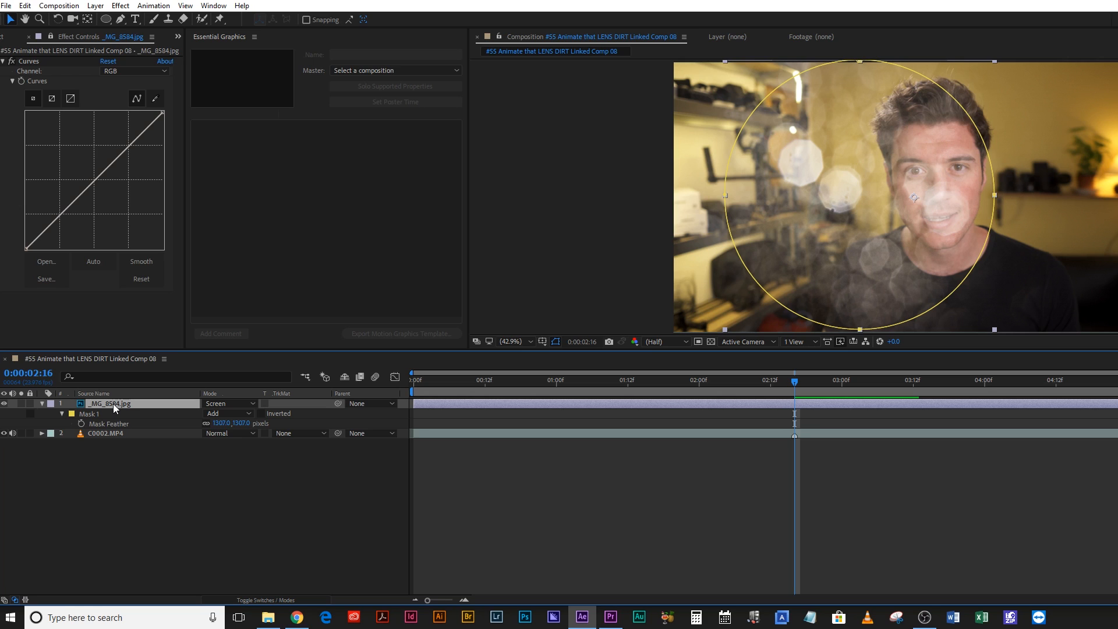
{"action": "key", "text": "alt+shift+t"}
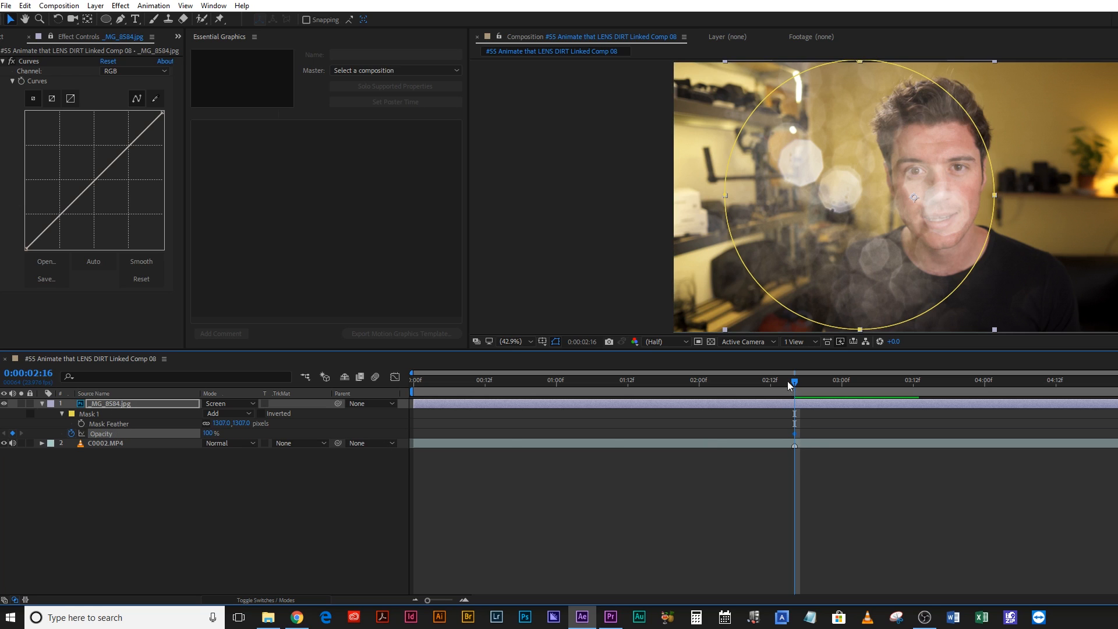
{"action": "left_click_drag", "start_coordinate": [208, 434], "coordinate": [1, 473]}
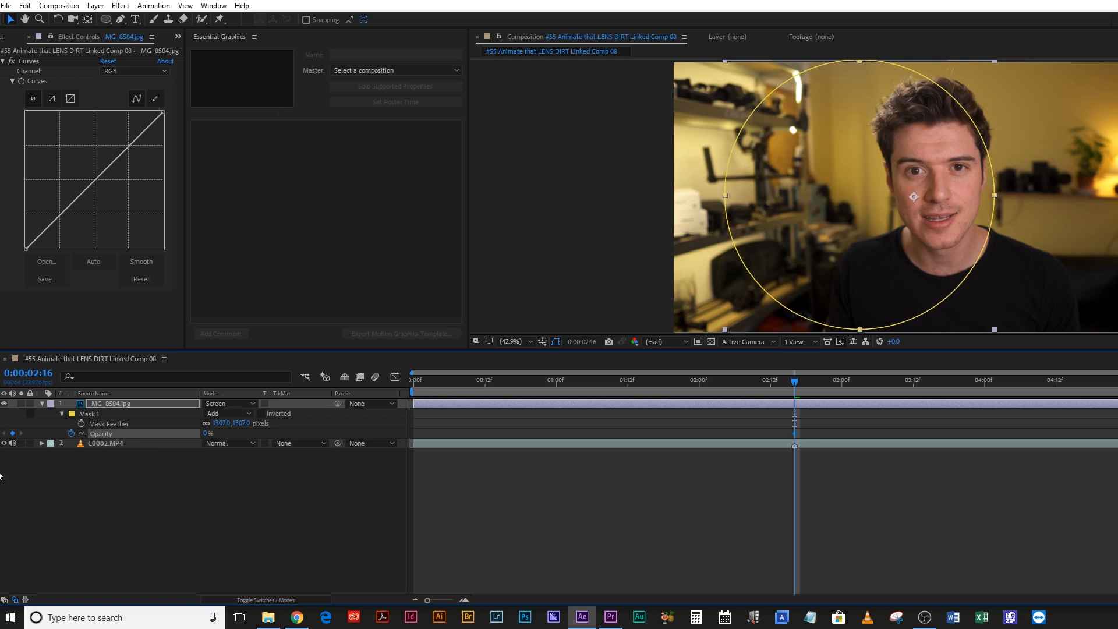
Add a second Opacity keyframe at 0:00:02:18 and apply Easy Ease to it
{"action": "left_click_drag", "start_coordinate": [796, 383], "coordinate": [805, 384]}
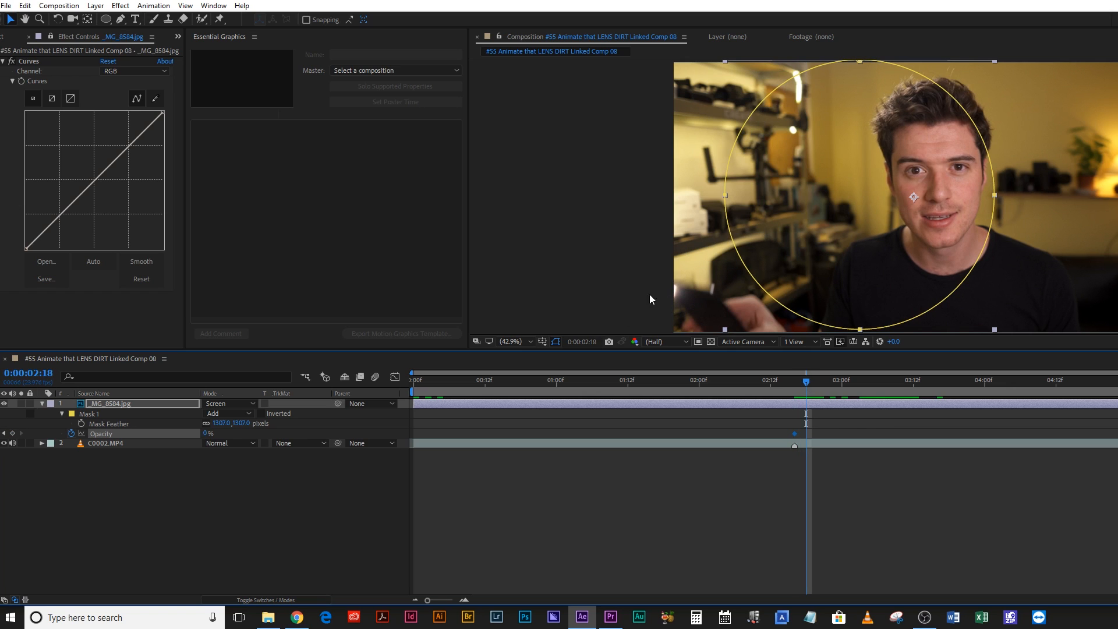
{"action": "left_click", "coordinate": [12, 433]}
{"action": "right_click", "coordinate": [805, 432]}
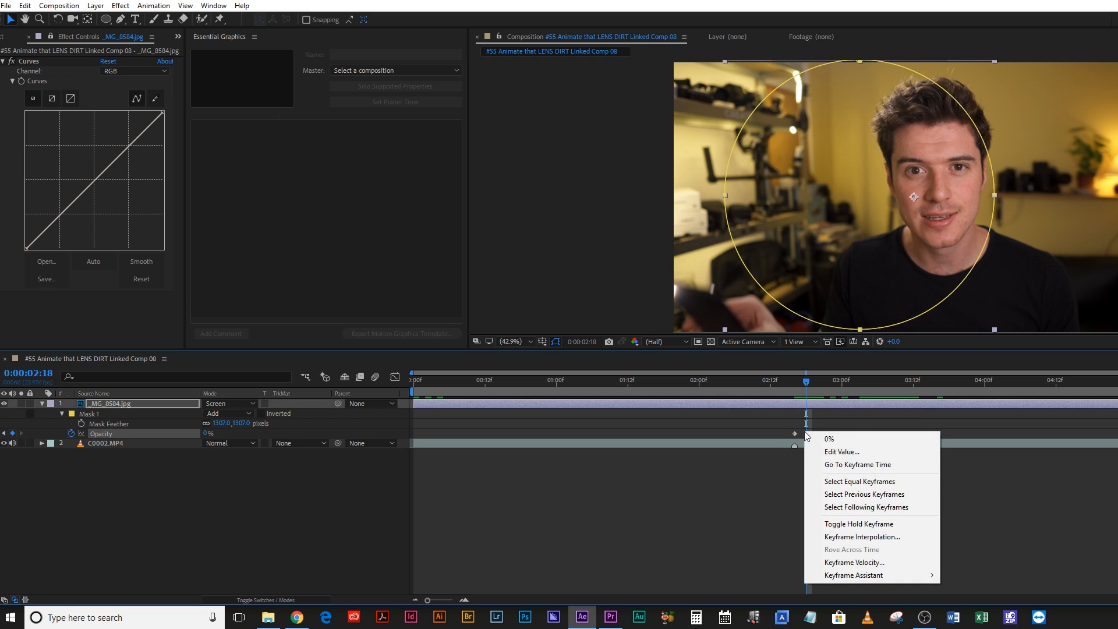
{"action": "mouse_move", "coordinate": [873, 575]}
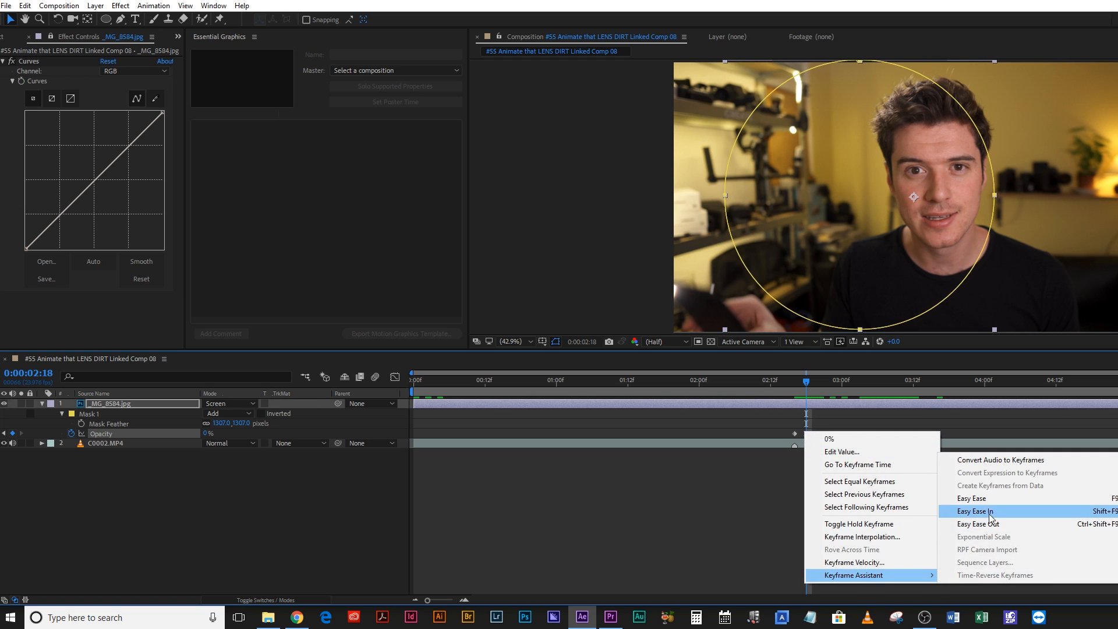
{"action": "left_click", "coordinate": [970, 498]}
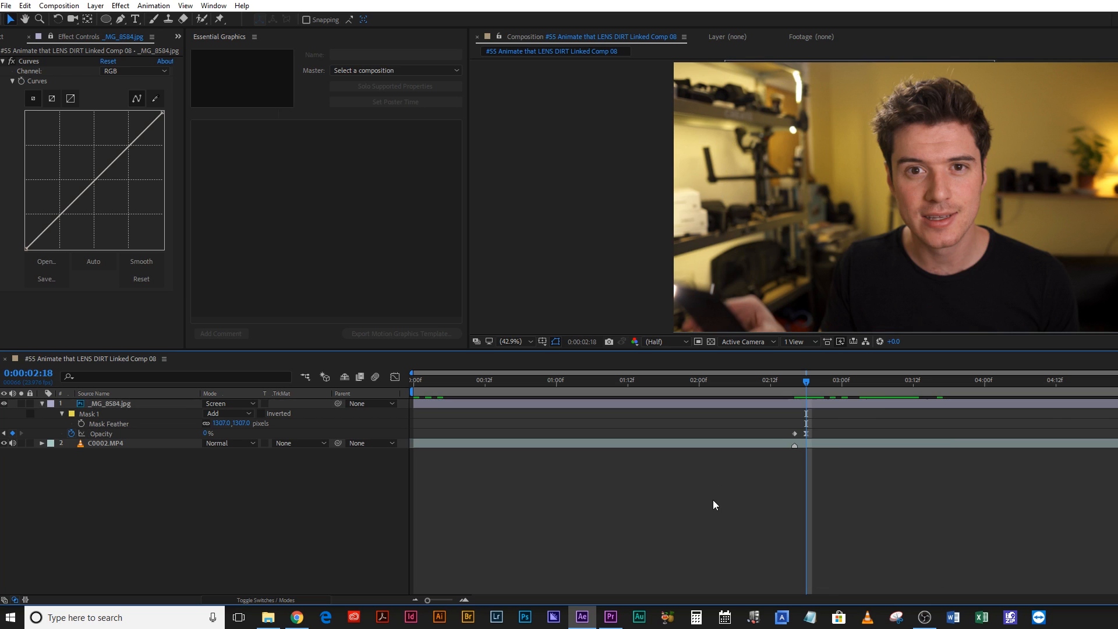
Add further Opacity keyframes to the _MG_8584.jpg layer at 0:00:03:08 and 0:00:04:14, following the phone light's movement
{"action": "key", "text": "space"}
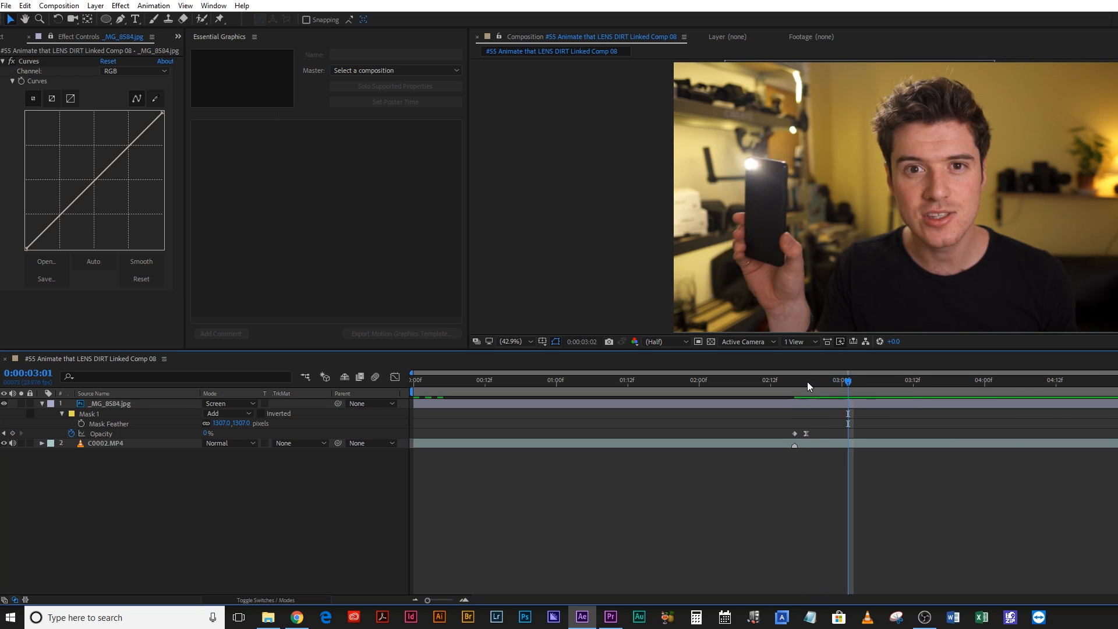
{"action": "left_click_drag", "start_coordinate": [807, 382], "coordinate": [889, 399]}
{"action": "left_click", "coordinate": [13, 434]}
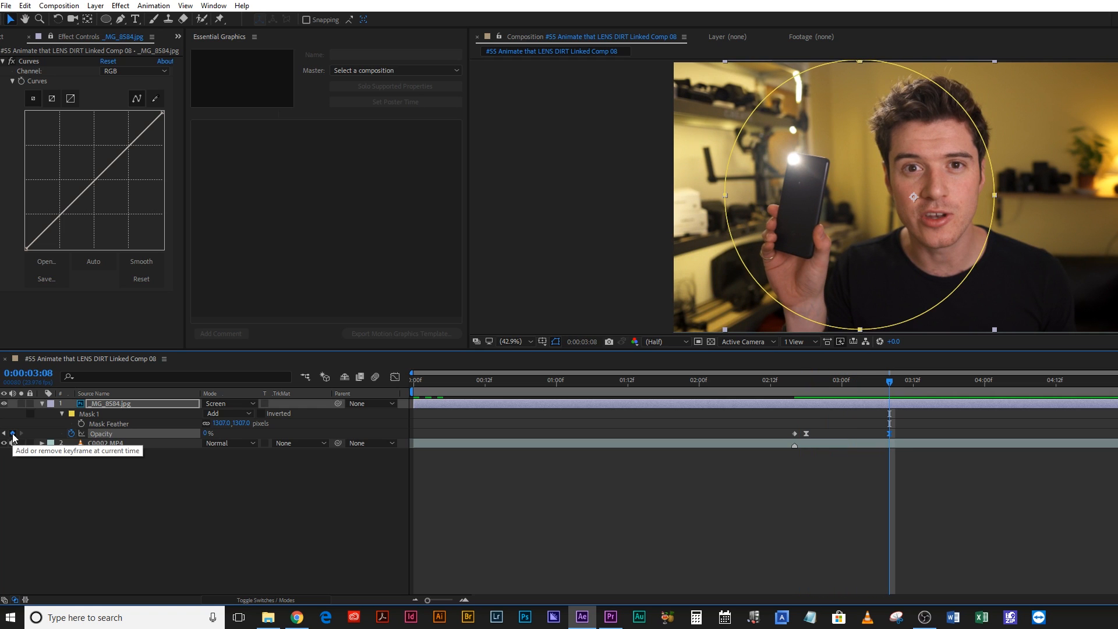
{"action": "left_click_drag", "start_coordinate": [890, 386], "coordinate": [1065, 400]}
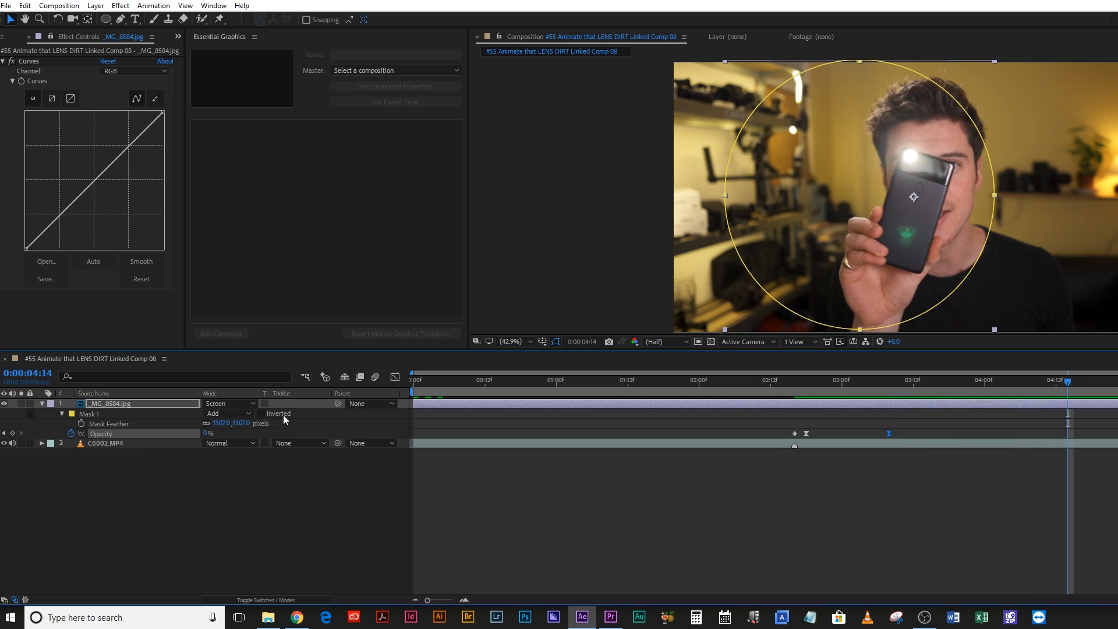
{"action": "left_click", "coordinate": [12, 433]}
Add Opacity keyframes to the _MG_8584.jpg layer at 0:00:05:13, 0:00:06:13 and 0:00:07:04
{"action": "left_click_drag", "start_coordinate": [1069, 380], "coordinate": [843, 390]}
{"action": "key", "text": "alt+shift+t"}
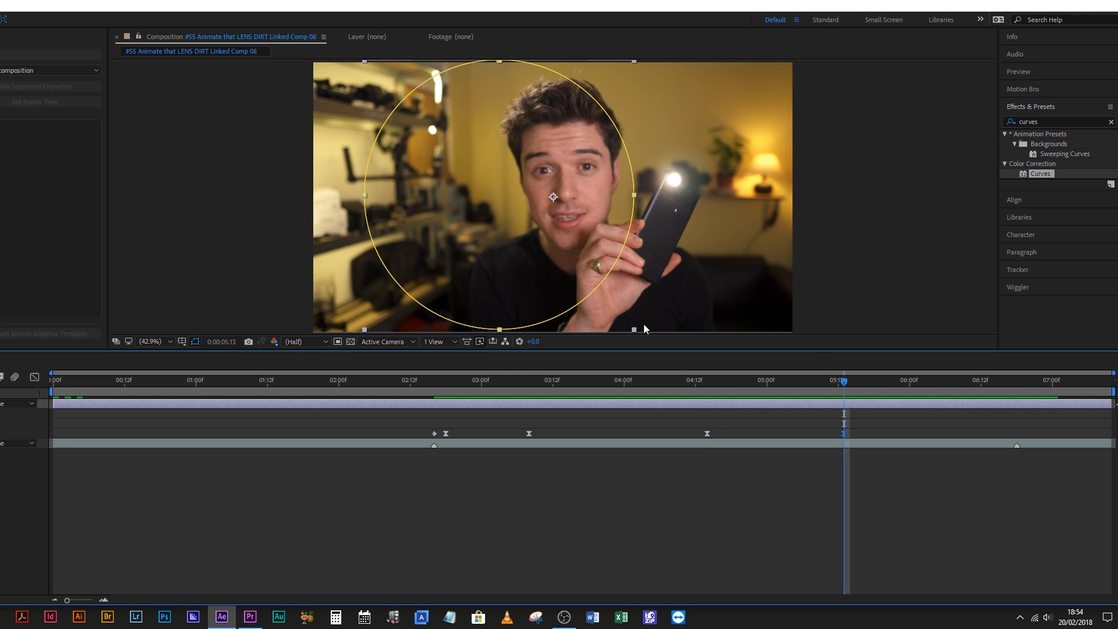
{"action": "left_click_drag", "start_coordinate": [847, 382], "coordinate": [1078, 393]}
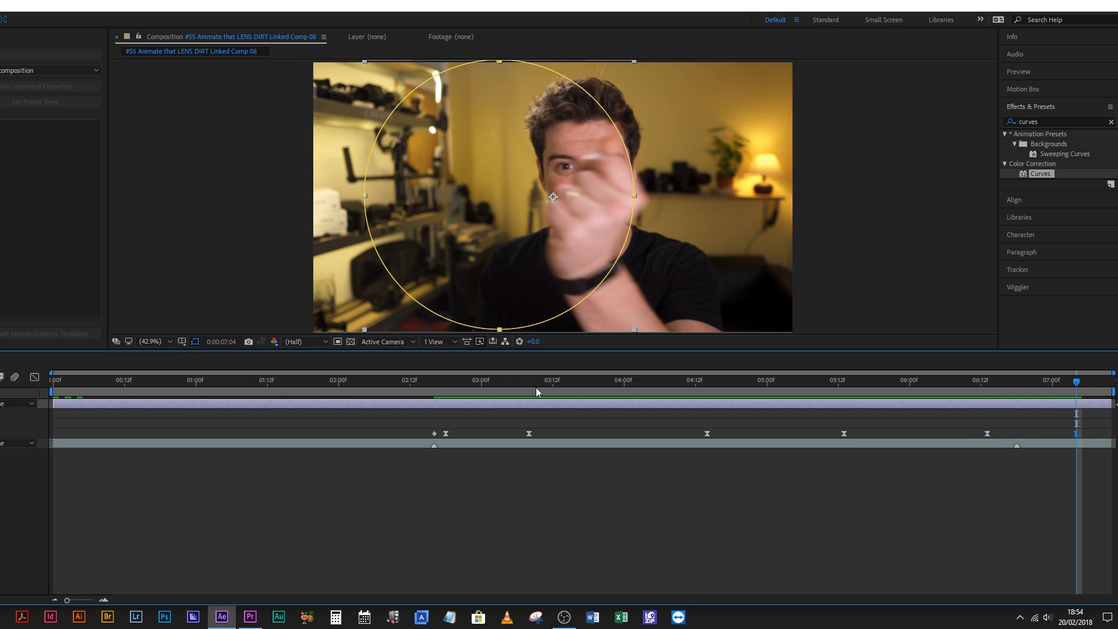
Set the Opacity keyframe at 0:00:02:18 to 25%
{"action": "left_click", "coordinate": [443, 382]}
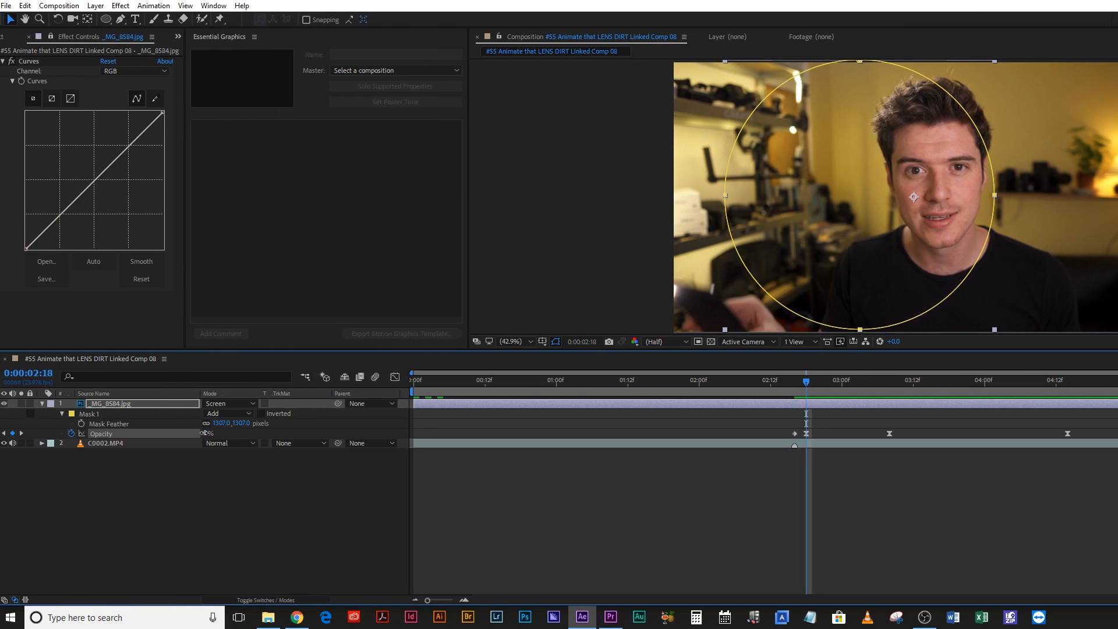
{"action": "left_click", "coordinate": [205, 433]}
{"action": "type", "text": "25"}
{"action": "left_click", "coordinate": [278, 487]}
Set the Opacity keyframe at 0:00:03:08 to 66%
{"action": "left_click", "coordinate": [887, 381]}
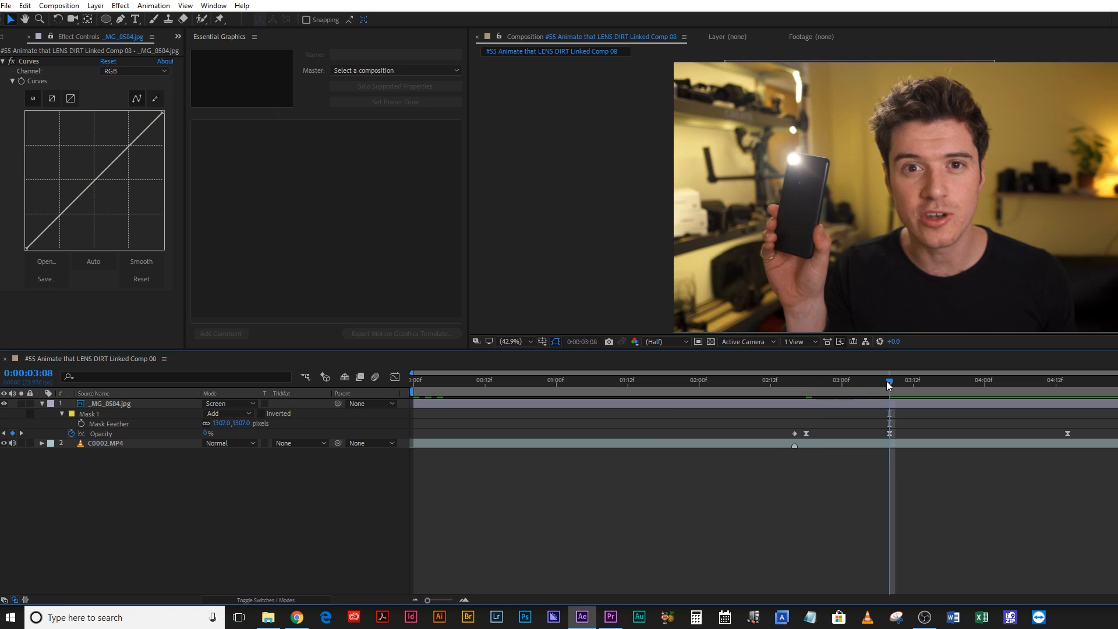
{"action": "left_click_drag", "start_coordinate": [221, 434], "coordinate": [211, 436]}
{"action": "left_click", "coordinate": [207, 433]}
{"action": "type", "text": "66"}
{"action": "left_click", "coordinate": [498, 456]}
Set the Opacity keyframe at 0:00:04:14 to 100%
{"action": "left_click", "coordinate": [1068, 382]}
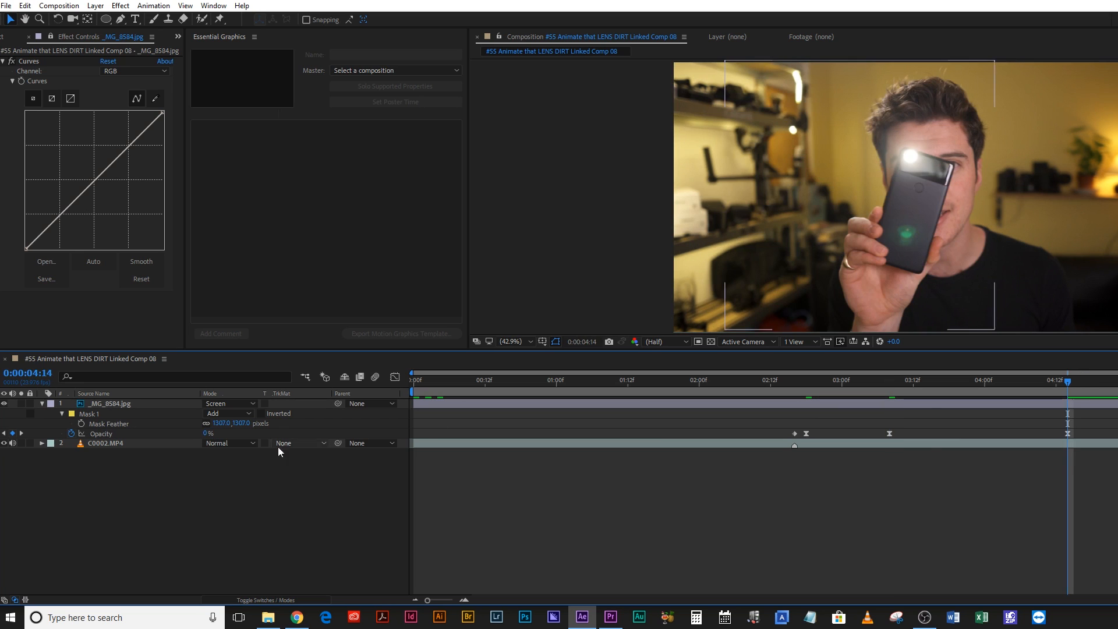
{"action": "left_click", "coordinate": [207, 433]}
{"action": "type", "text": "1"}
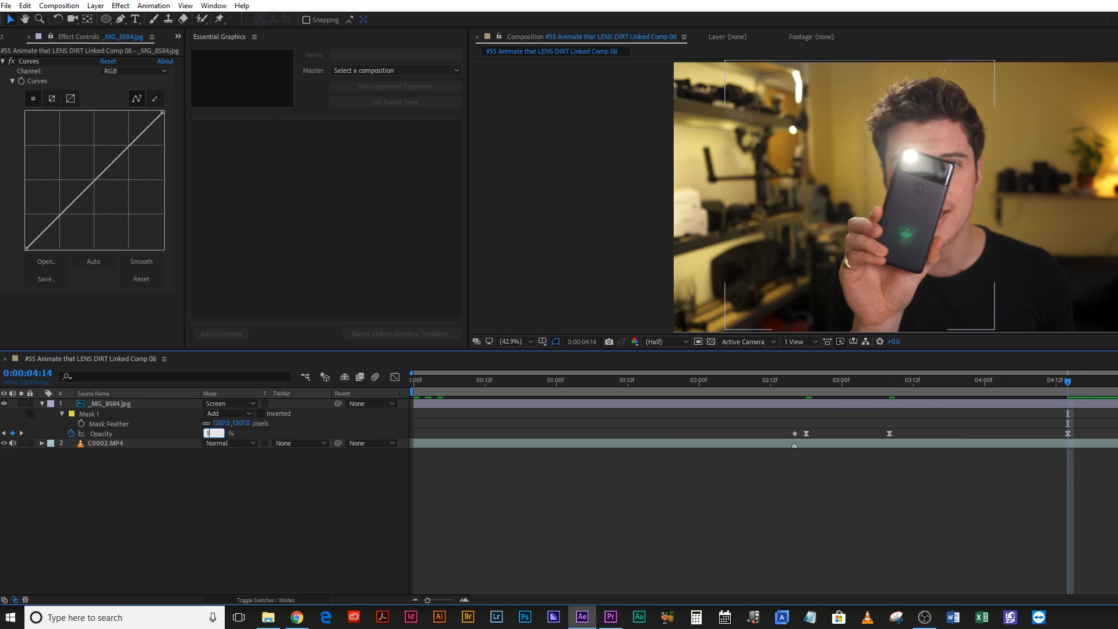
{"action": "type", "text": "00"}
{"action": "key", "text": "Return"}
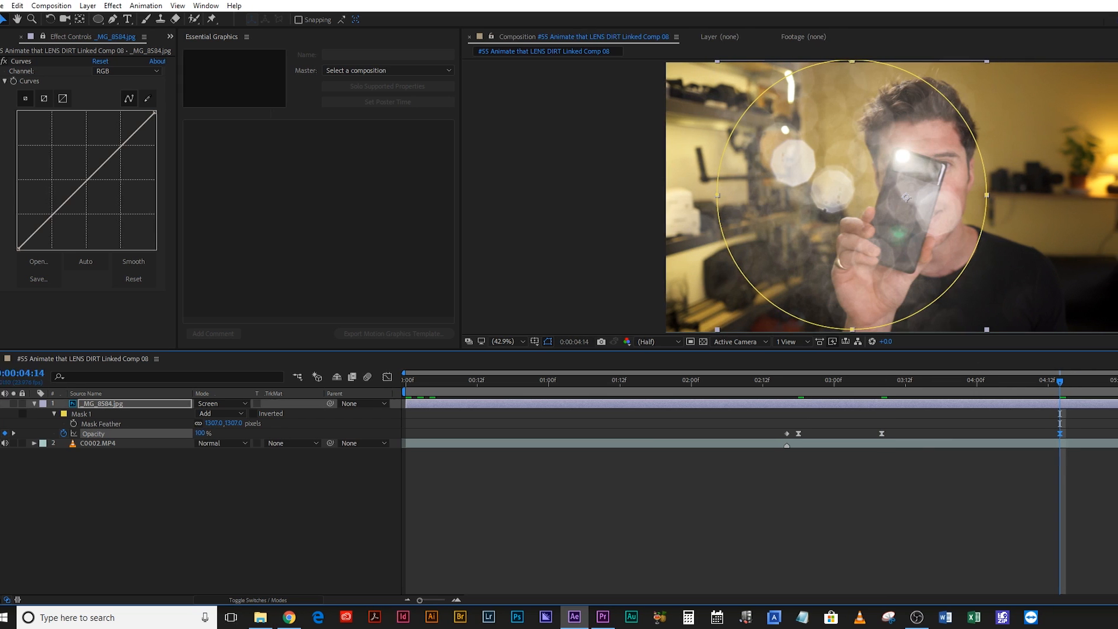
Set the Opacity keyframe at 0:00:05:13 to 50%
{"action": "left_click", "coordinate": [1079, 382]}
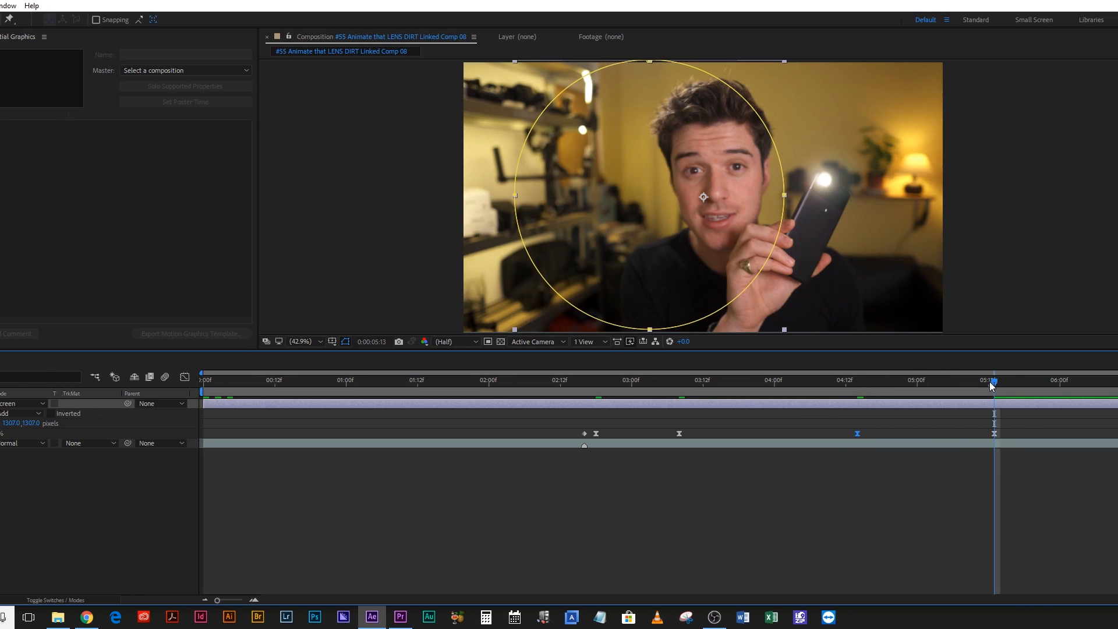
{"action": "key", "text": "F2"}
{"action": "left_click", "coordinate": [1, 433]}
{"action": "type", "text": "50"}
{"action": "key", "text": "Return"}
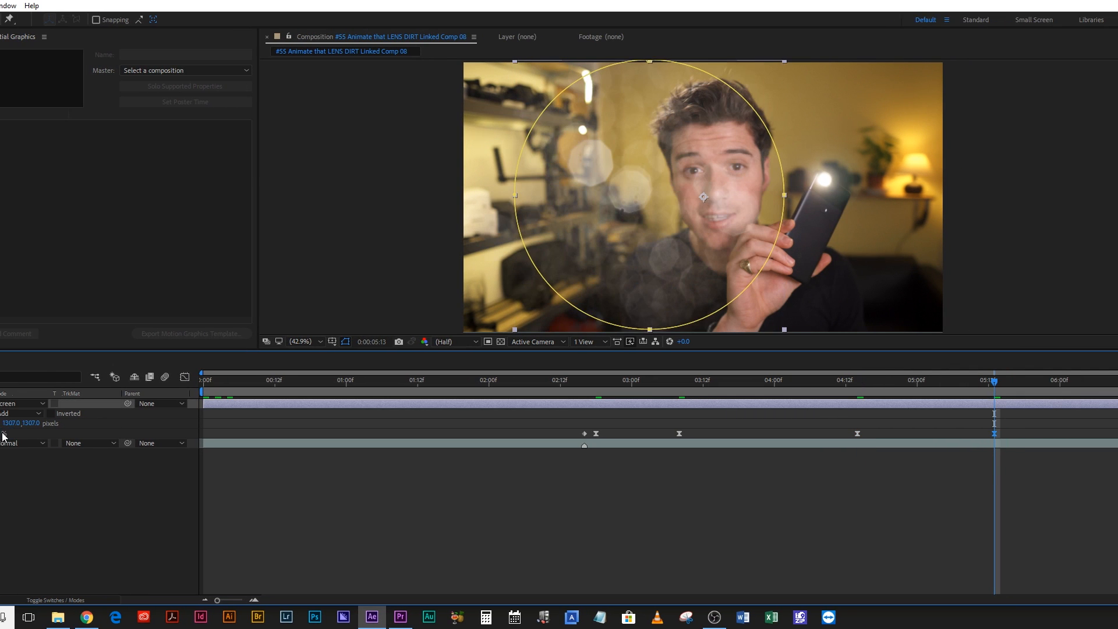
Step through the Opacity keyframes at 0:00:06:13 and 0:00:07:04, and scrub the composition up to 0:00:03:17 to check the lens dirt animation
{"action": "key", "text": "k"}
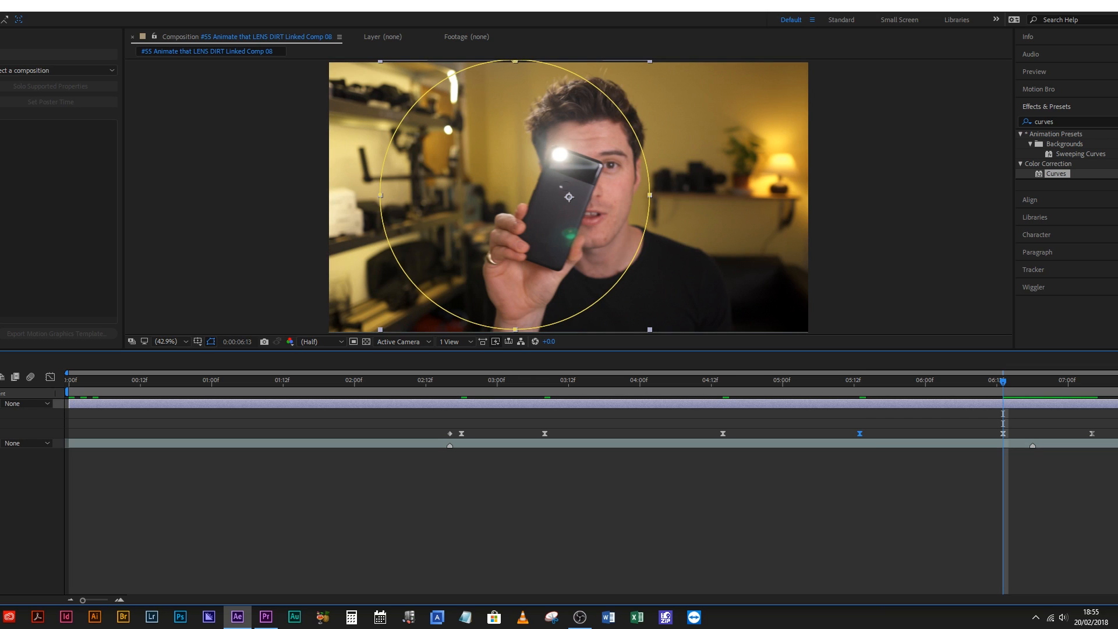
{"action": "key", "text": "space"}
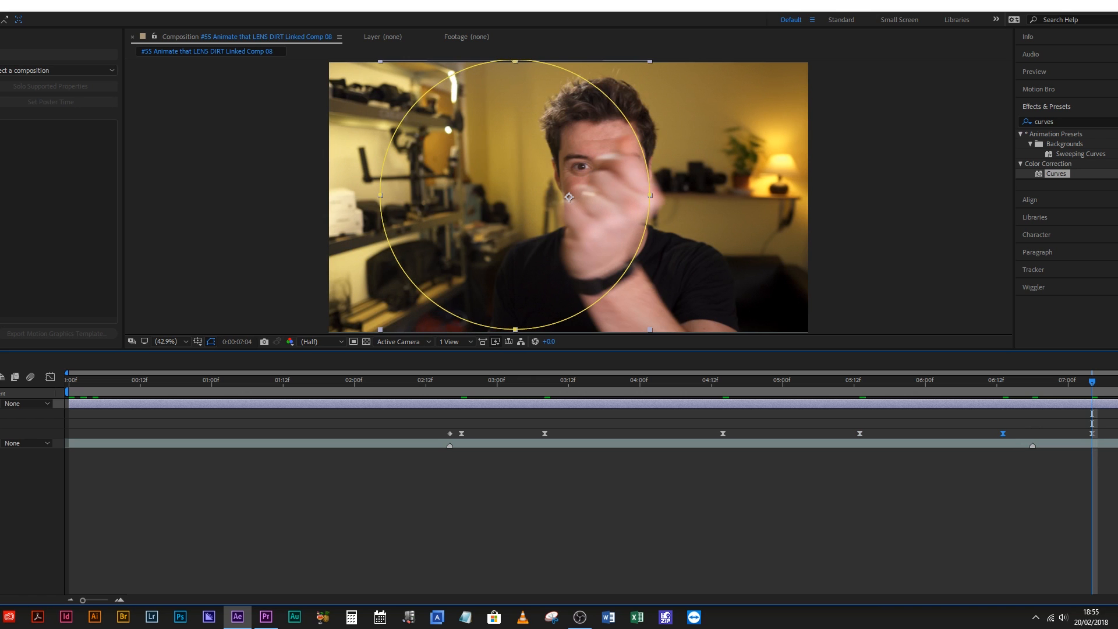
{"action": "left_click", "coordinate": [130, 546]}
{"action": "left_click_drag", "start_coordinate": [455, 380], "coordinate": [598, 431]}
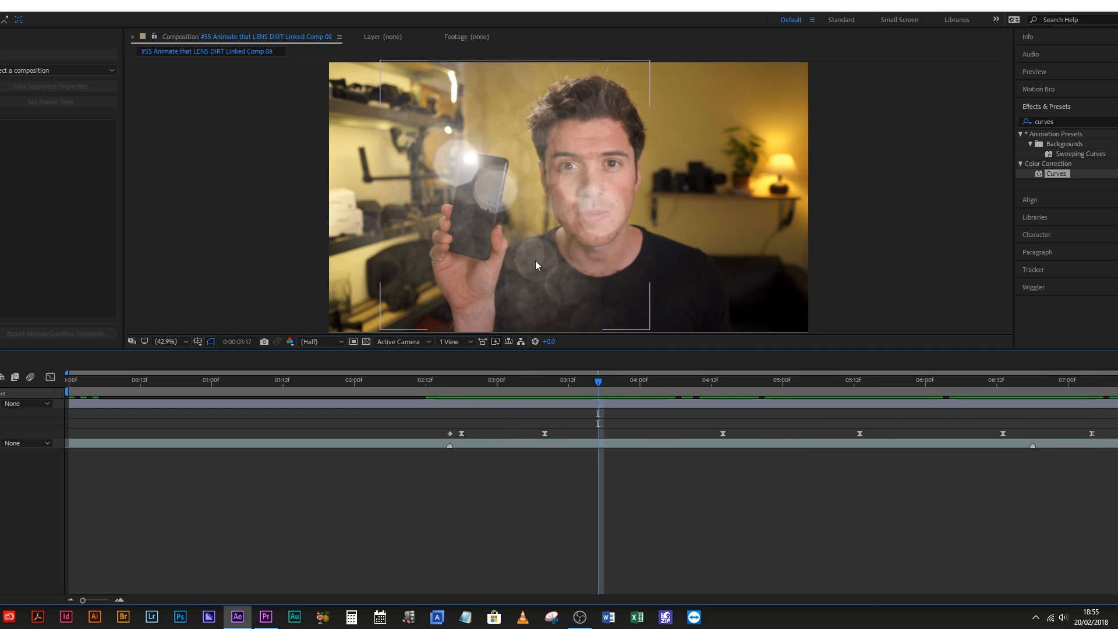
Show the Mask Path property of Mask 1 together with Opacity on the _MG_8584.jpg layer
{"action": "left_click_drag", "start_coordinate": [531, 381], "coordinate": [461, 382]}
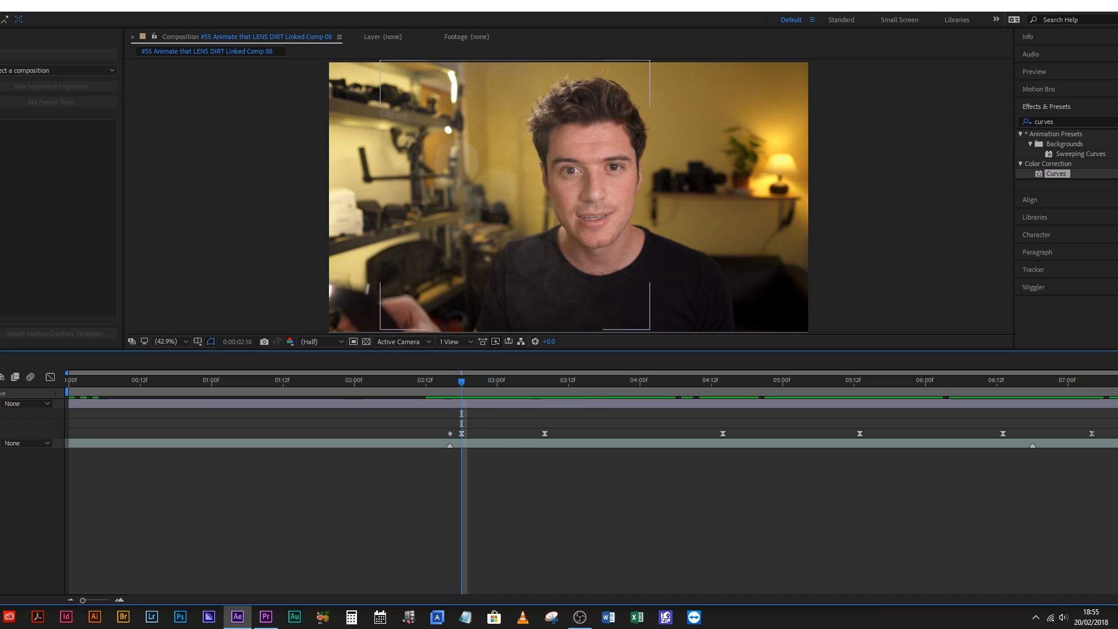
{"action": "left_click", "coordinate": [61, 404]}
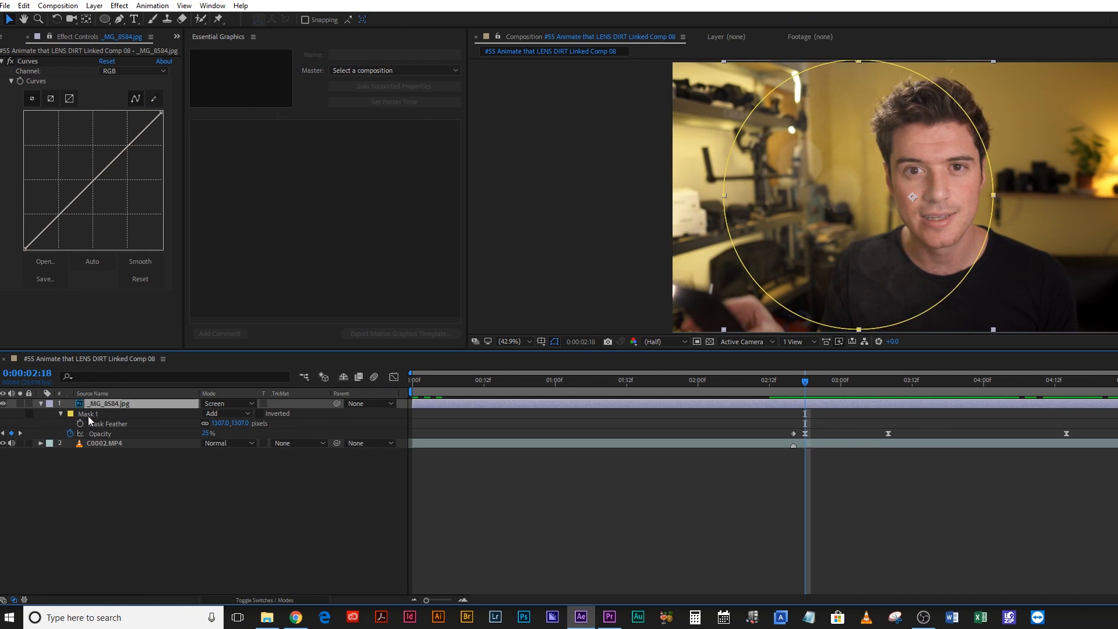
{"action": "left_click", "coordinate": [92, 414]}
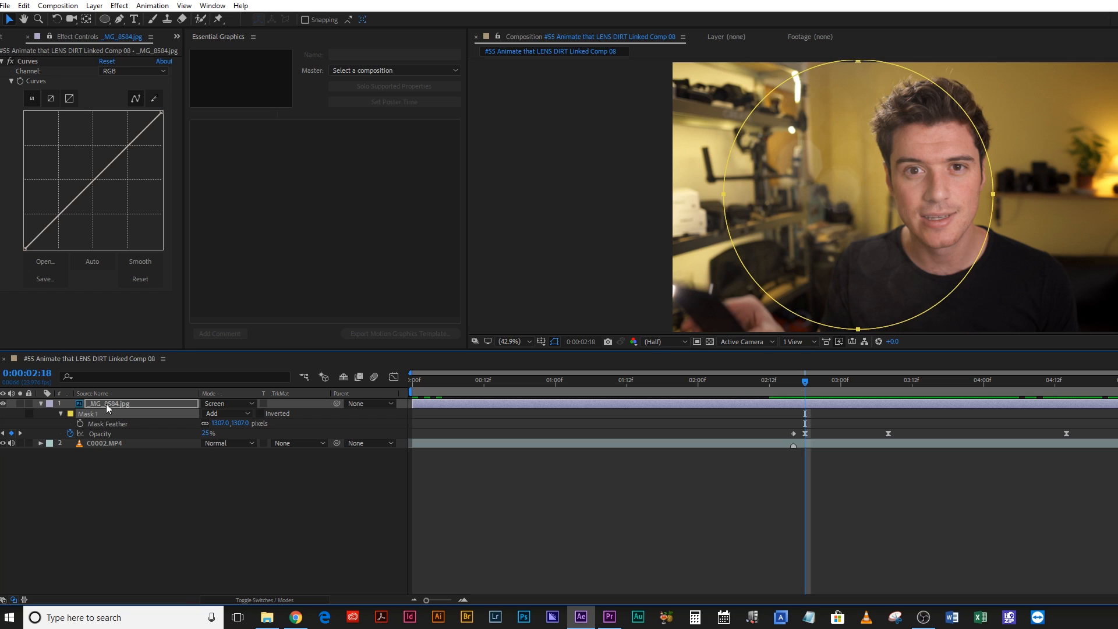
{"action": "left_click", "coordinate": [106, 403]}
{"action": "key", "text": "m"}
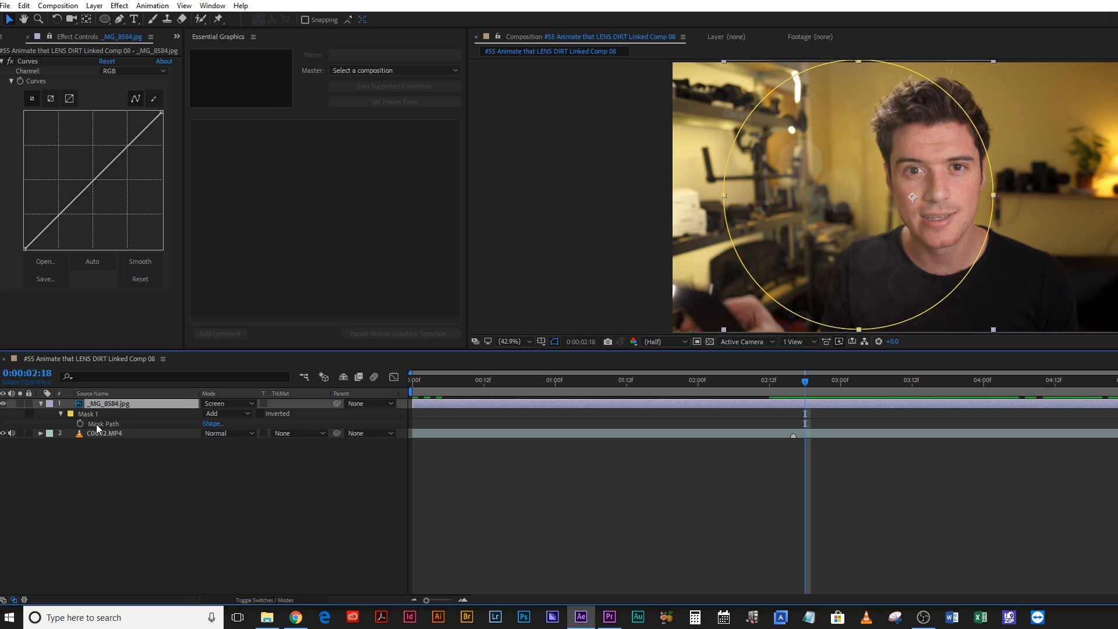
{"action": "key", "text": "shift+t"}
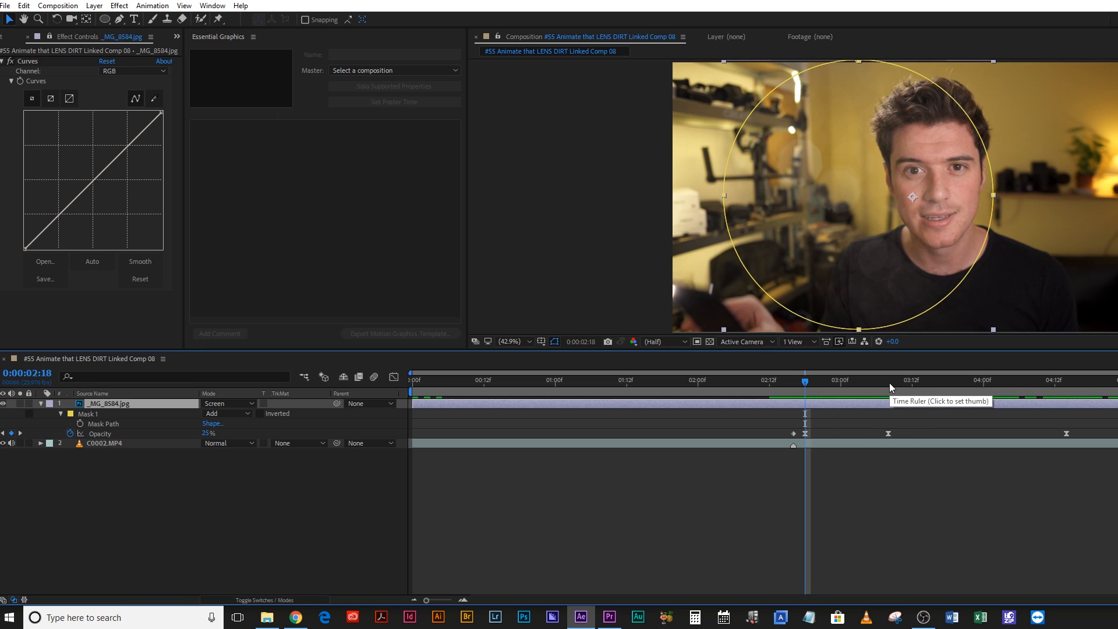
Start Mask Path keyframing at 0:00:02:16 and move Mask 1 beyond the lower-left corner of the frame
{"action": "key", "text": "j"}
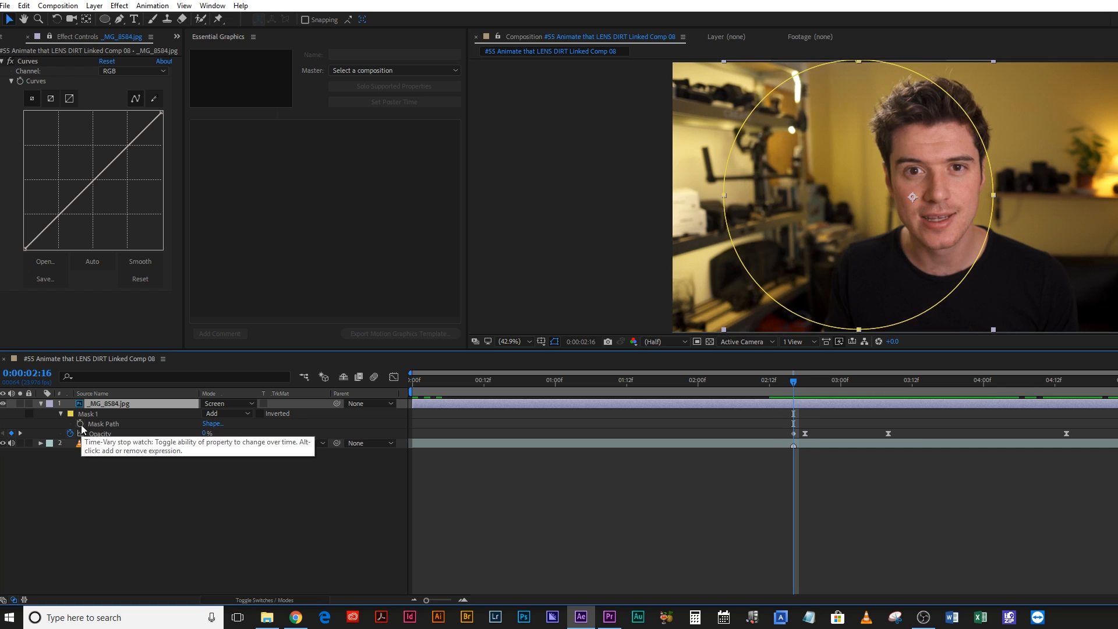
{"action": "left_click", "coordinate": [80, 423]}
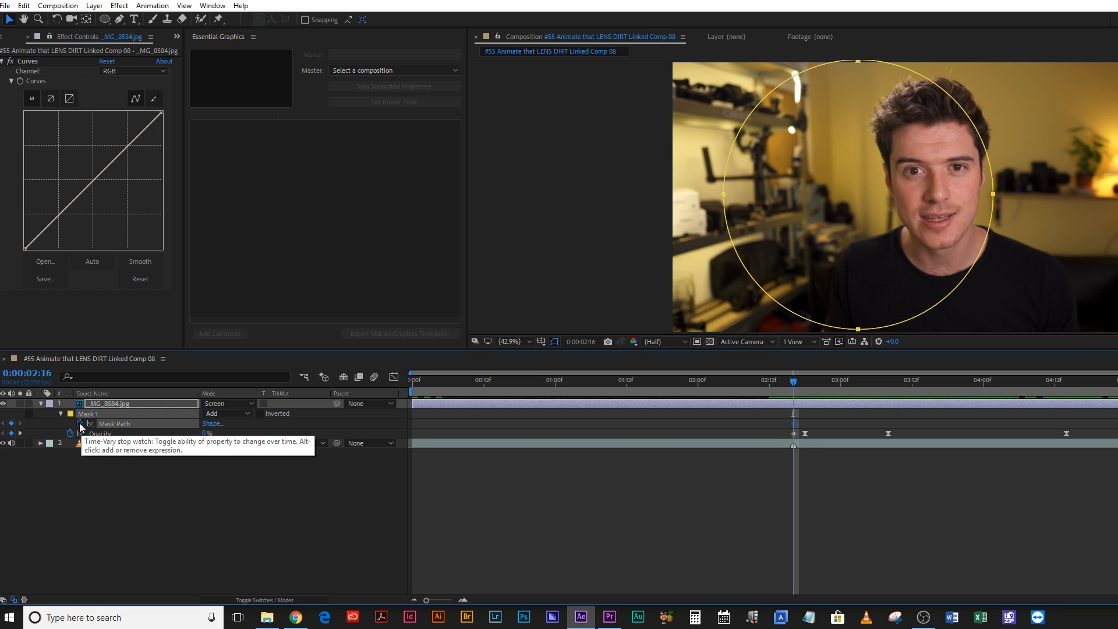
{"action": "key", "text": "k"}
{"action": "key", "text": "j"}
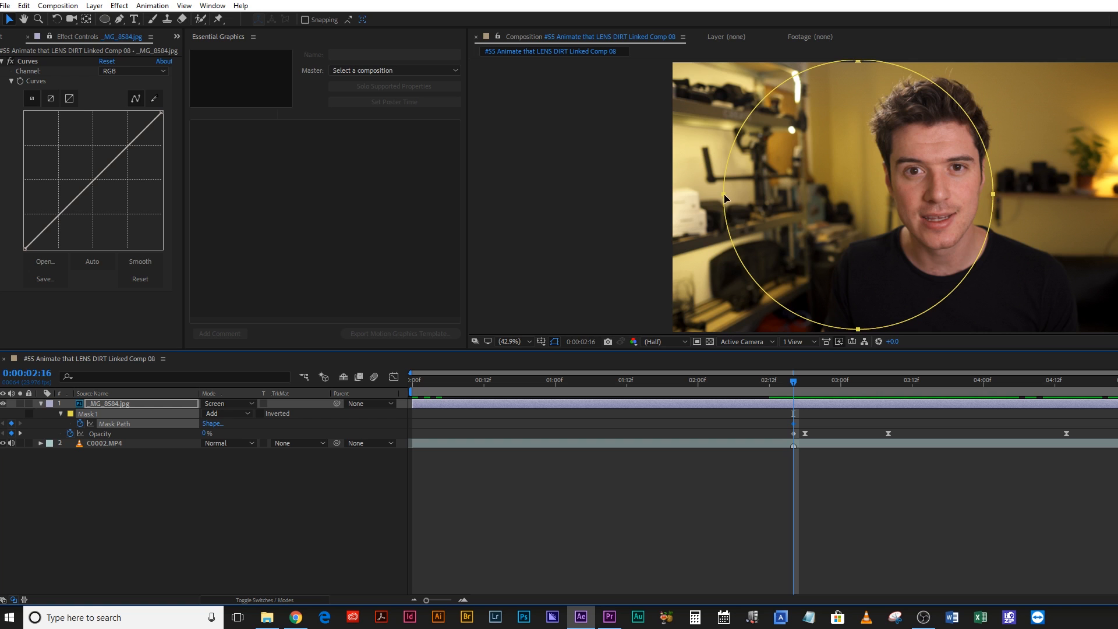
{"action": "left_click_drag", "start_coordinate": [724, 198], "coordinate": [535, 417]}
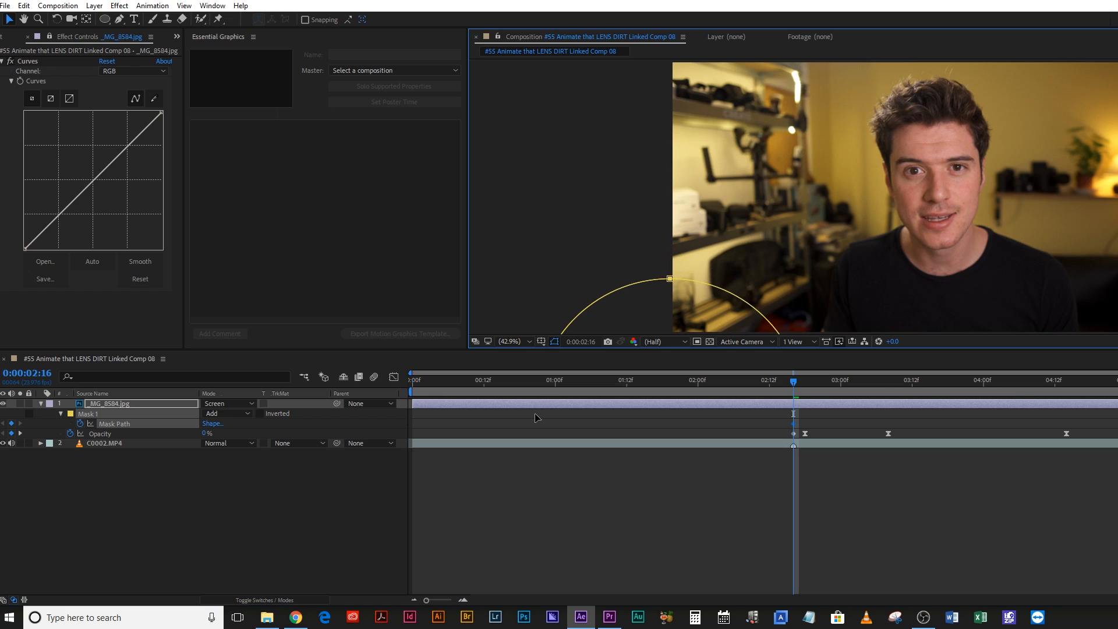
Add a Mask Path keyframe at 0:00:02:18 by raising Mask 1 until it is centred on the incoming phone light
{"action": "key", "text": "Page_Down"}
{"action": "key", "text": "Page_Down"}
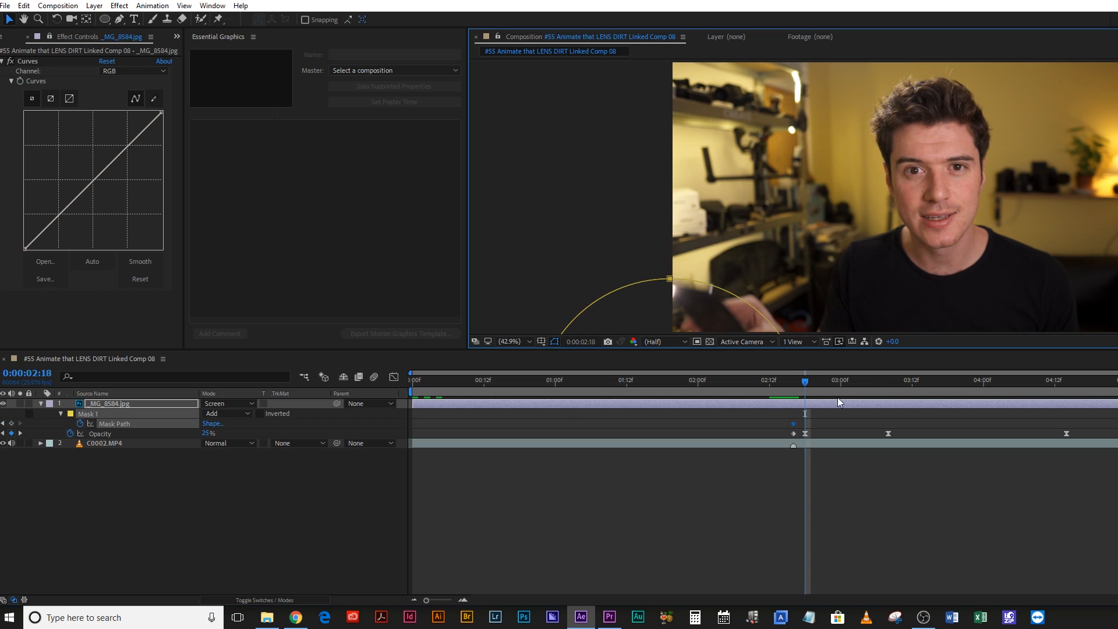
{"action": "left_click_drag", "start_coordinate": [674, 287], "coordinate": [676, 165]}
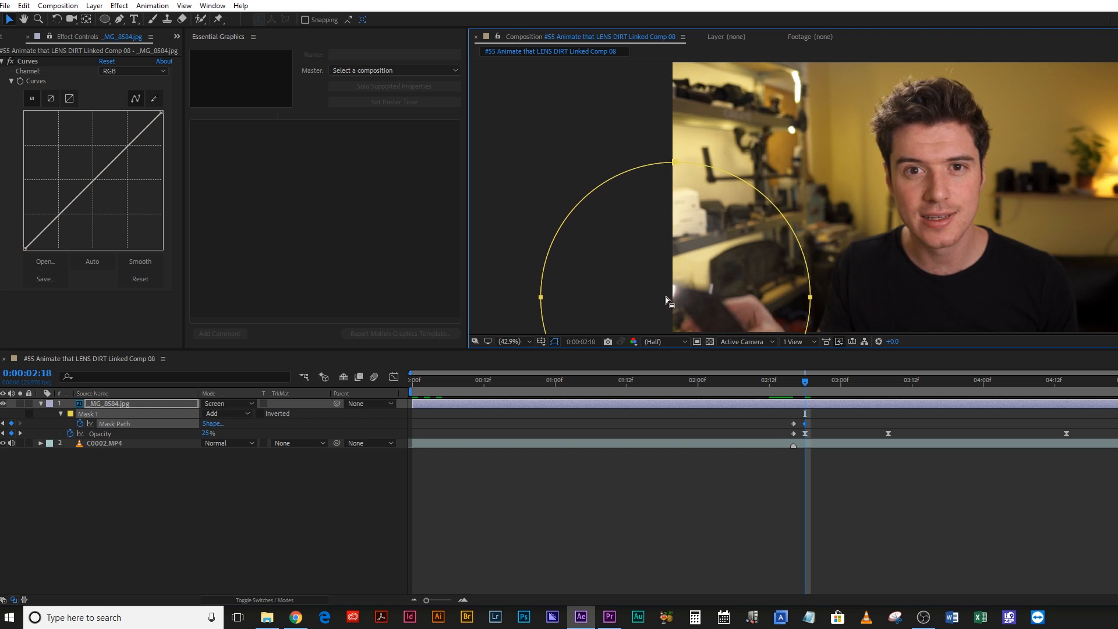
Keyframe the Mask Path at 0:00:03:08 and 0:00:04:14 by moving Mask 1 along with the phone light
{"action": "key", "text": "k"}
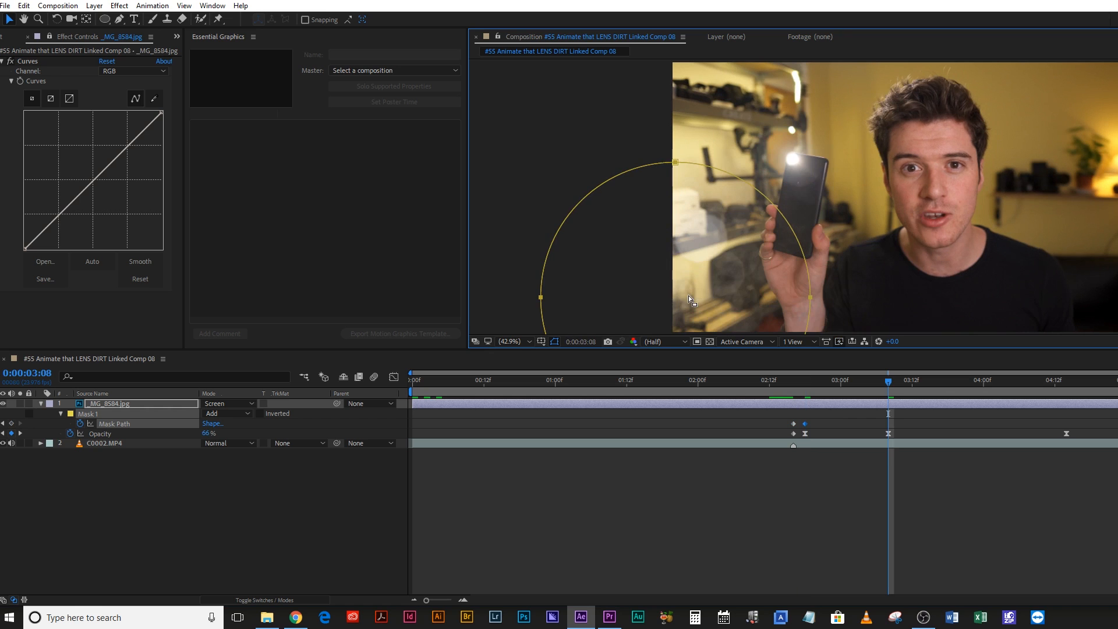
{"action": "left_click_drag", "start_coordinate": [680, 168], "coordinate": [799, 37]}
{"action": "key", "text": "k"}
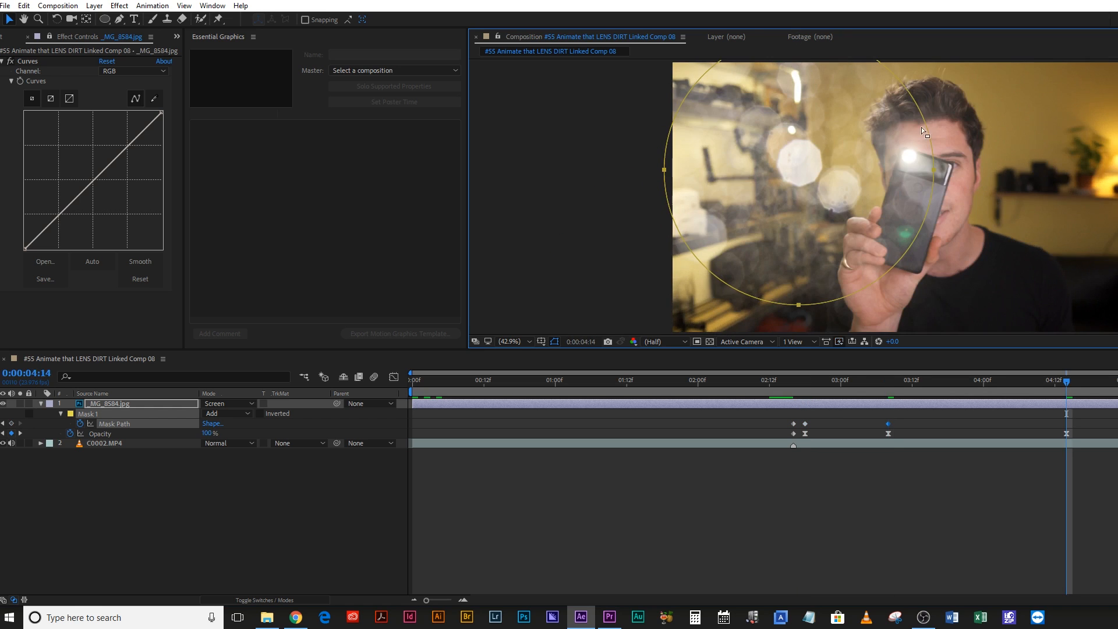
{"action": "left_click_drag", "start_coordinate": [934, 169], "coordinate": [1048, 177]}
{"action": "key", "text": "space"}
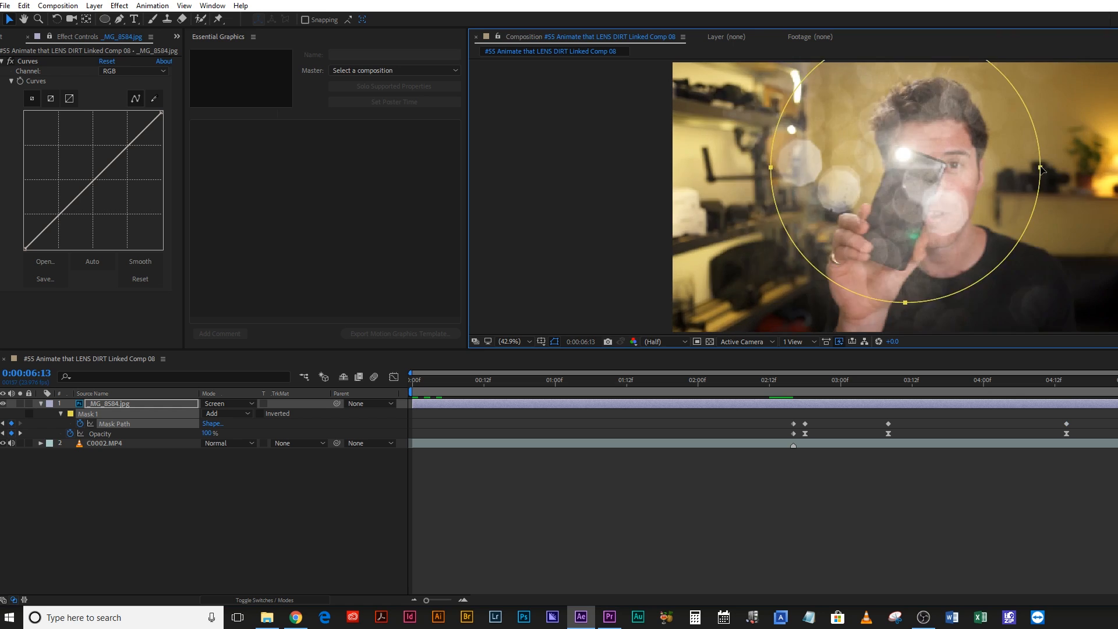
Apply Easy Ease to the Mask Path keyframes from 0:00:02:18 onward
{"action": "left_click_drag", "start_coordinate": [899, 444], "coordinate": [896, 453]}
{"action": "left_click_drag", "start_coordinate": [802, 410], "coordinate": [1117, 425]}
{"action": "key", "text": "F9"}
{"action": "right_click", "coordinate": [889, 424]}
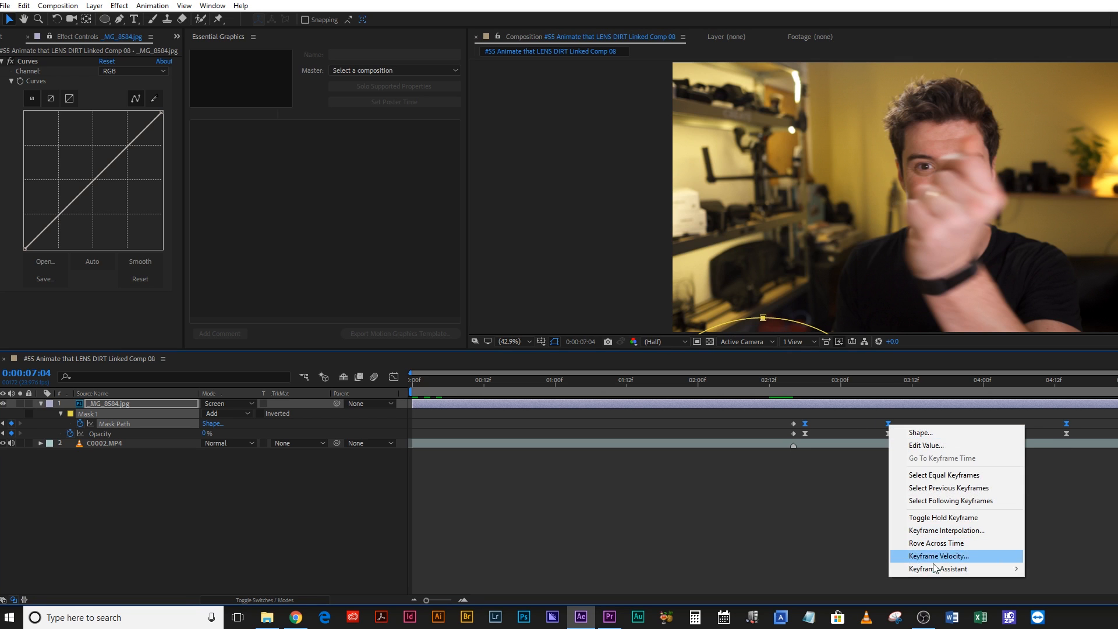
{"action": "mouse_move", "coordinate": [943, 569]}
{"action": "left_click", "coordinate": [784, 476]}
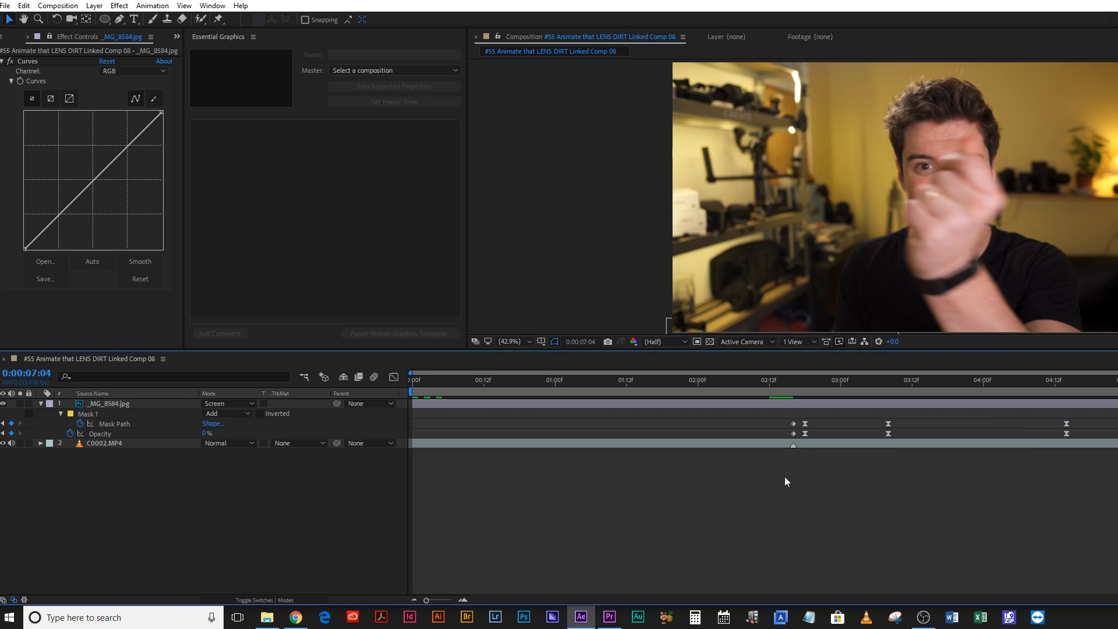
Play the composition from 0:00:02:15 and scrub through it to 0:00:04:07 to check the mask movement
{"action": "left_click", "coordinate": [787, 380]}
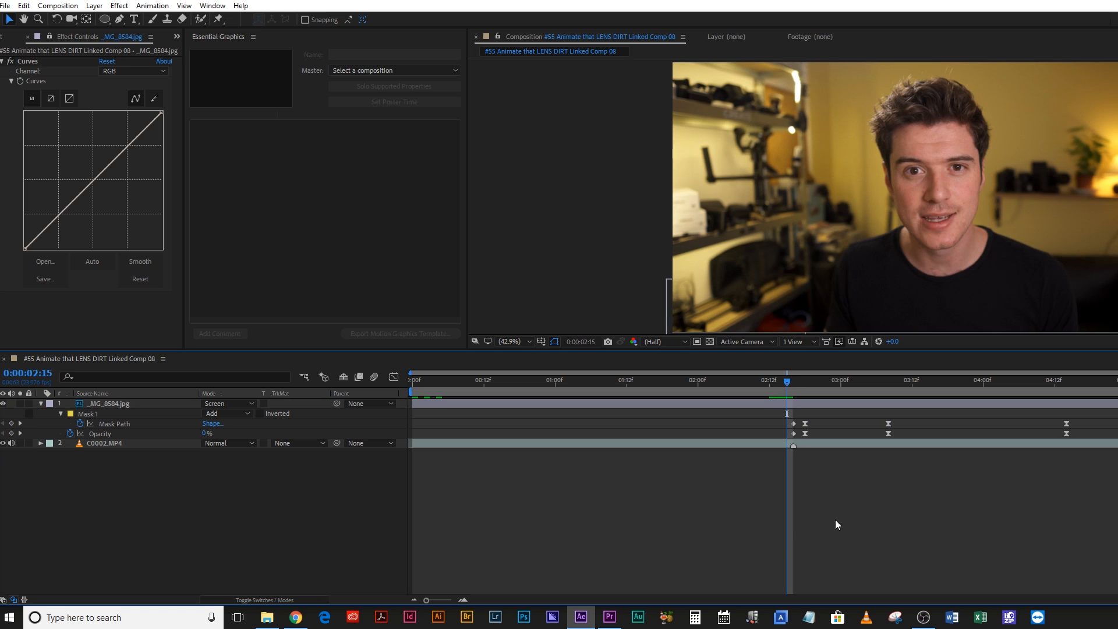
{"action": "key", "text": "space"}
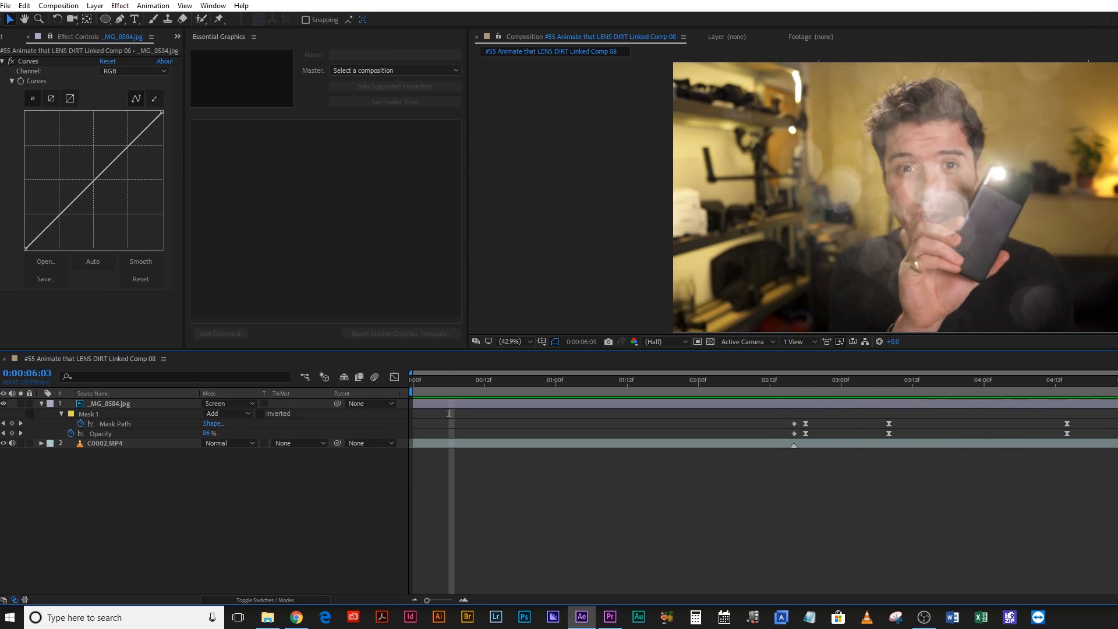
{"action": "left_click_drag", "start_coordinate": [1049, 400], "coordinate": [857, 406]}
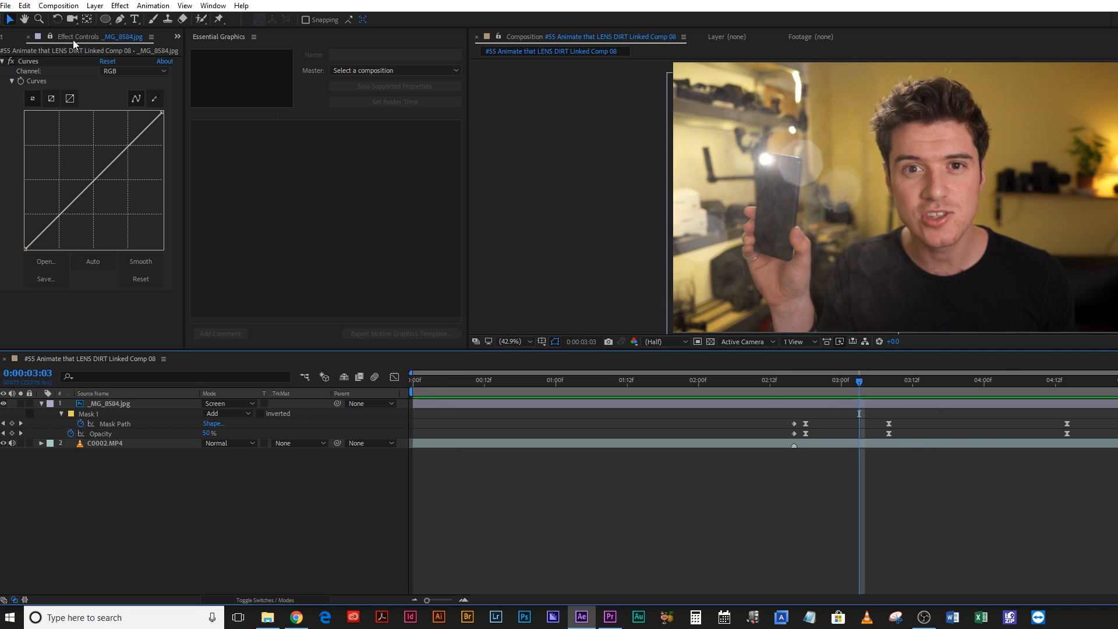
{"action": "left_click", "coordinate": [809, 382]}
{"action": "left_click_drag", "start_coordinate": [819, 385], "coordinate": [1026, 383]}
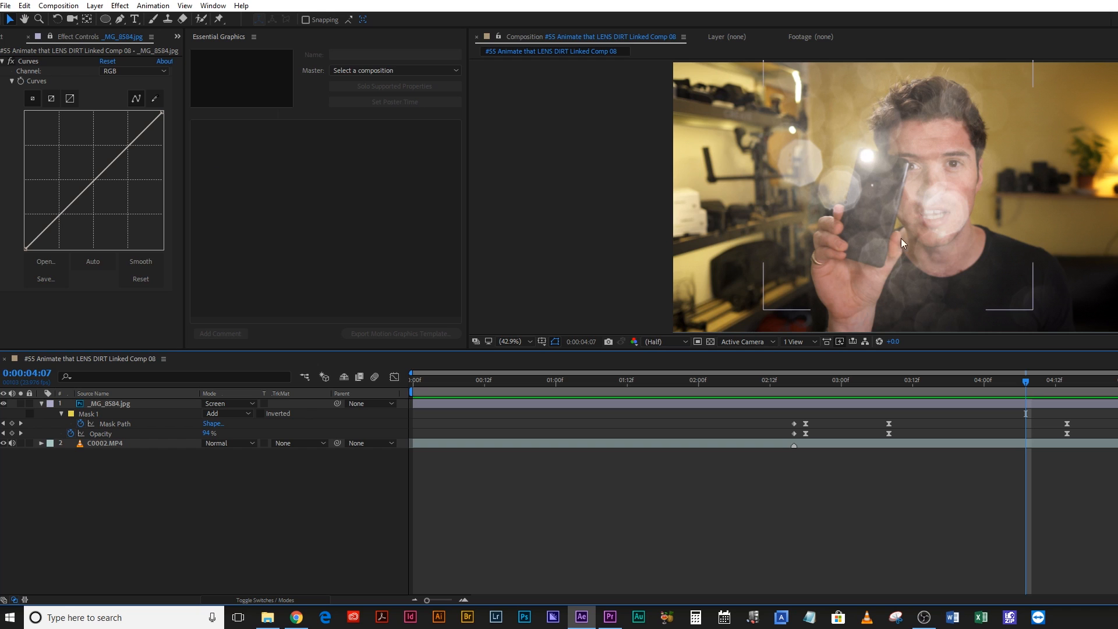
Pull down the midtones of the RGB curve on the _MG_8584.jpg layer to darken the lens dirt haze
{"action": "left_click", "coordinate": [96, 184]}
{"action": "left_click_drag", "start_coordinate": [96, 184], "coordinate": [101, 201]}
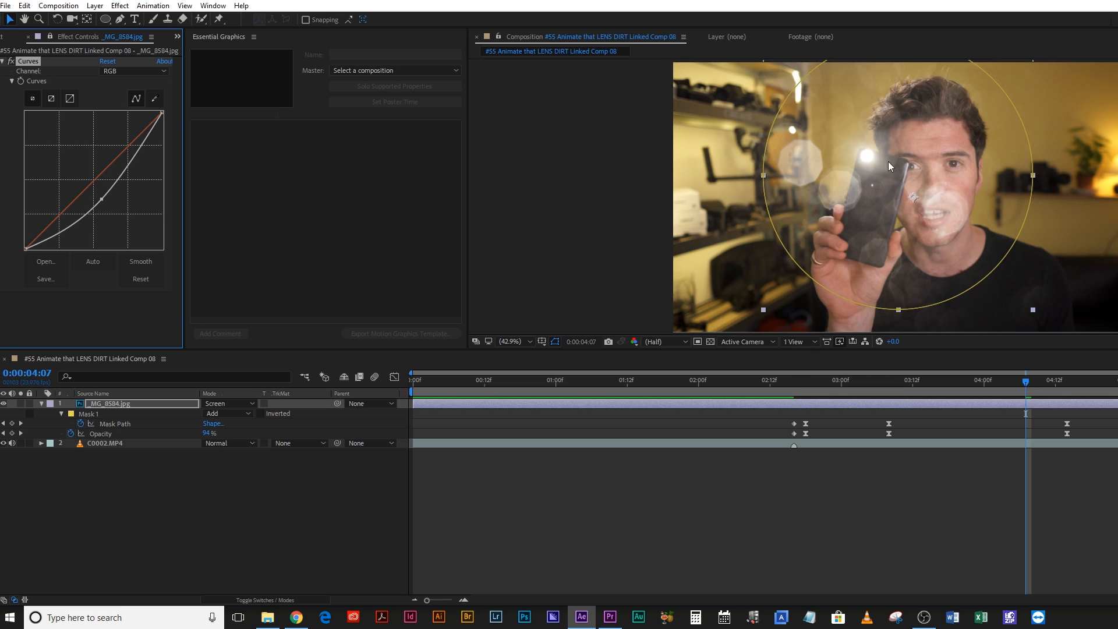
{"action": "left_click_drag", "start_coordinate": [100, 199], "coordinate": [103, 211]}
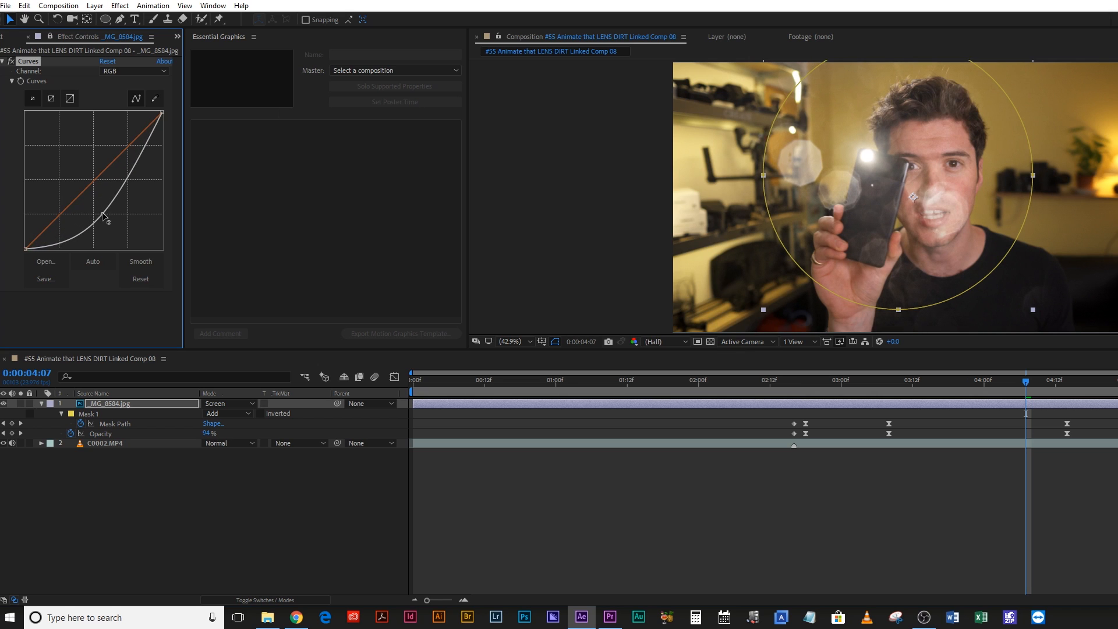
{"action": "left_click_drag", "start_coordinate": [102, 213], "coordinate": [104, 213]}
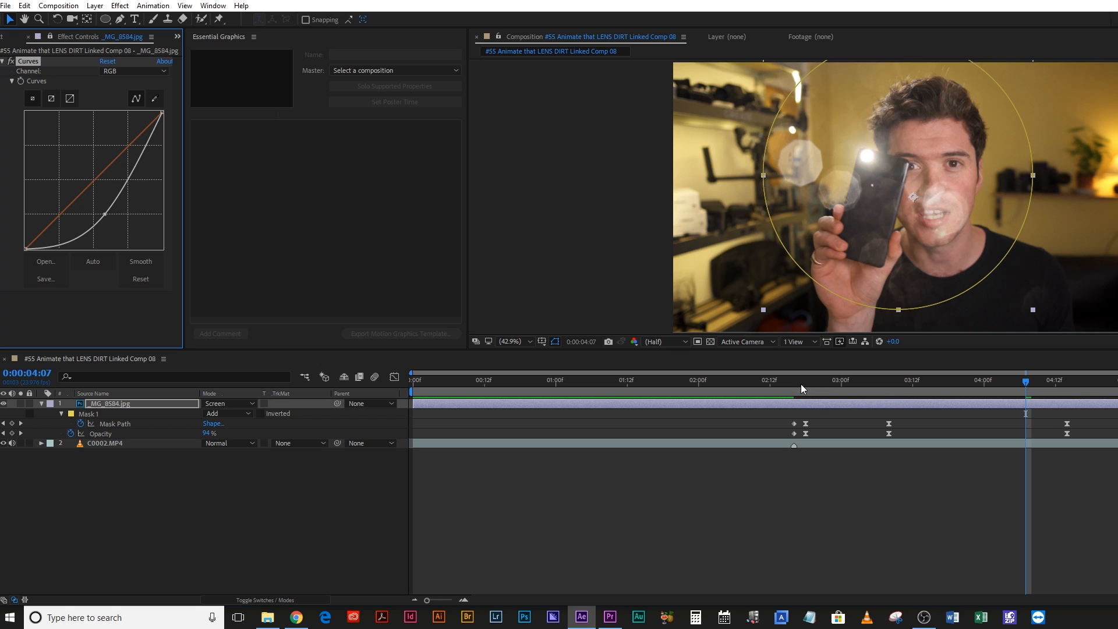
Add a Mask Path keyframe at 0:00:03:00 by moving Mask 1 up over the phone light
{"action": "left_click_drag", "start_coordinate": [802, 385], "coordinate": [841, 425]}
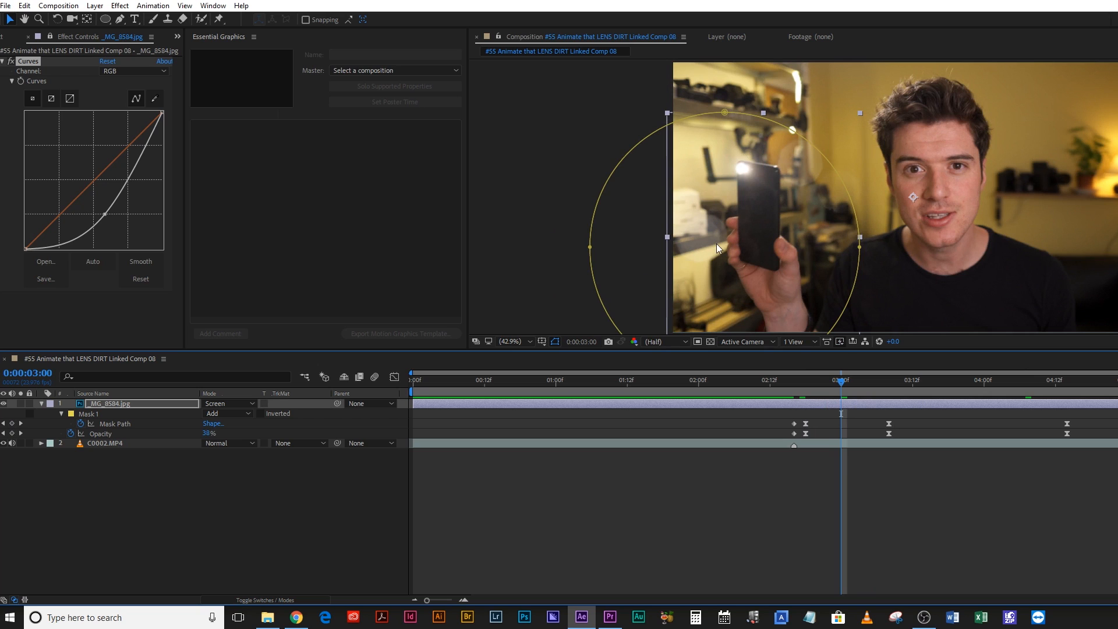
{"action": "left_click", "coordinate": [115, 426]}
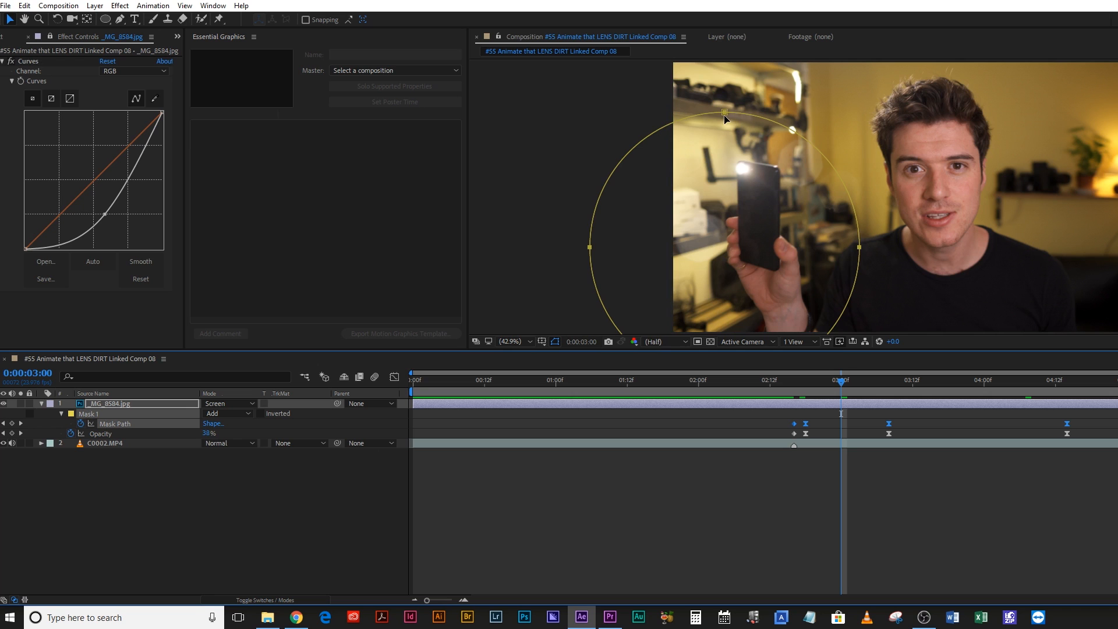
{"action": "left_click_drag", "start_coordinate": [725, 115], "coordinate": [746, 49]}
Add Mask Path keyframes at 0:00:03:23 and shortly before 0:00:04:14, realigning Mask 1 with the phone light
{"action": "left_click_drag", "start_coordinate": [827, 391], "coordinate": [976, 394]}
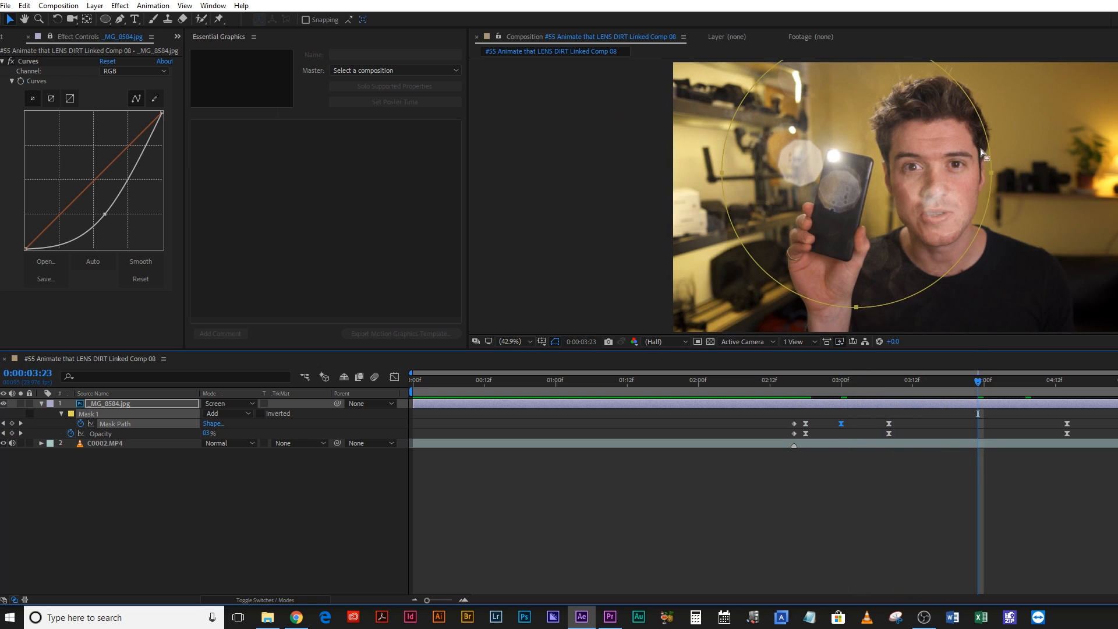
{"action": "left_click_drag", "start_coordinate": [991, 171], "coordinate": [965, 160]}
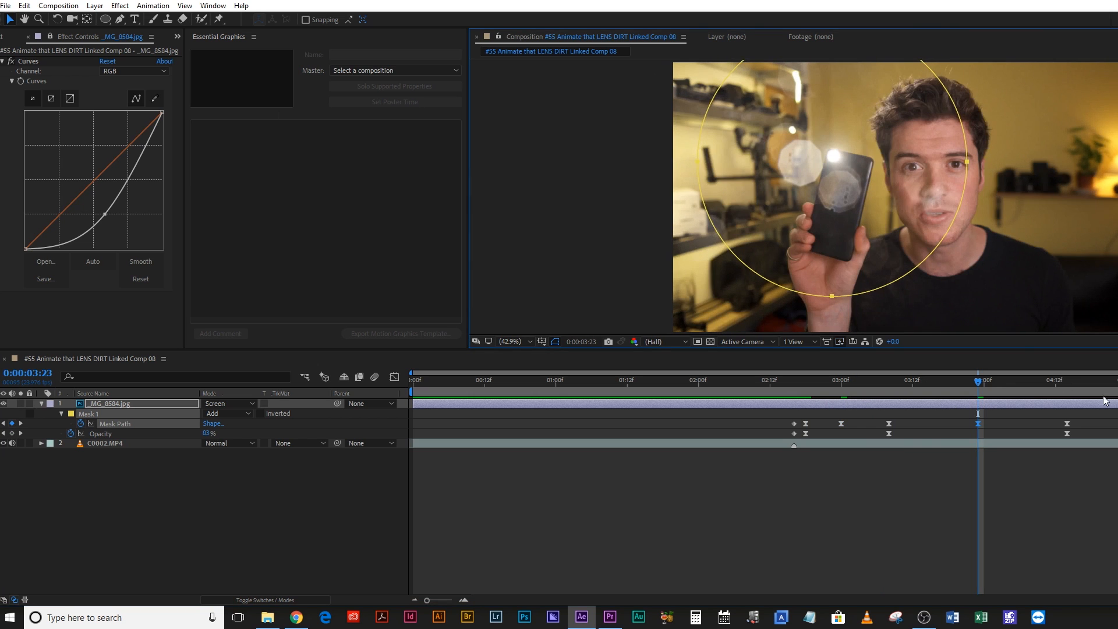
{"action": "left_click_drag", "start_coordinate": [979, 380], "coordinate": [1031, 395]}
Play back the composition from just after 0:00:02:18 to check the refined mask animation
{"action": "key", "text": "space"}
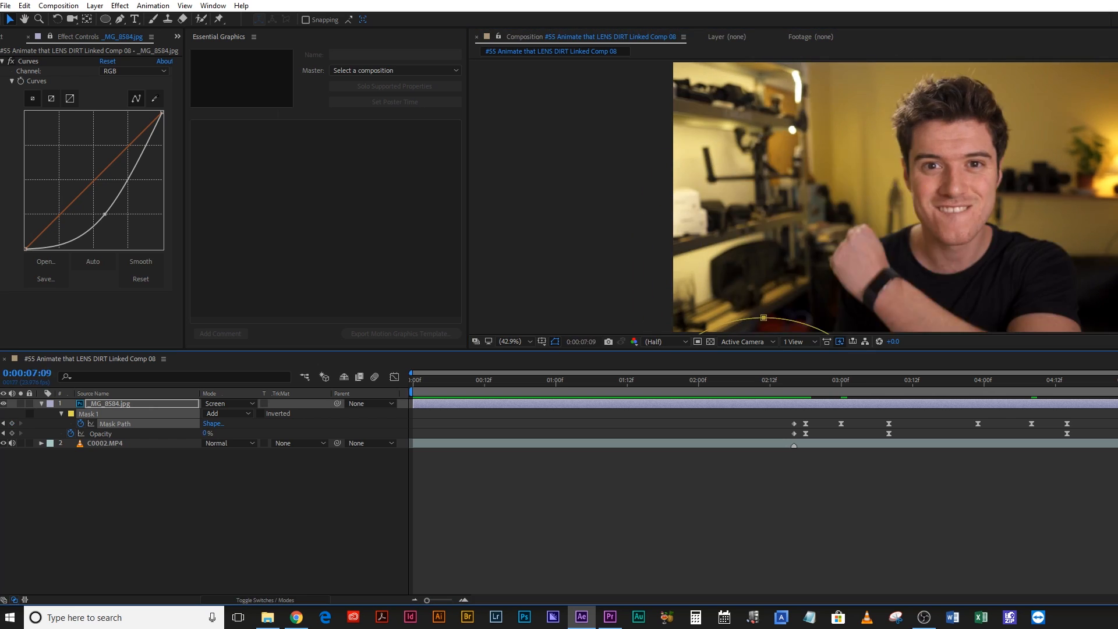
{"action": "left_click_drag", "start_coordinate": [978, 382], "coordinate": [816, 385]}
{"action": "key", "text": "space"}
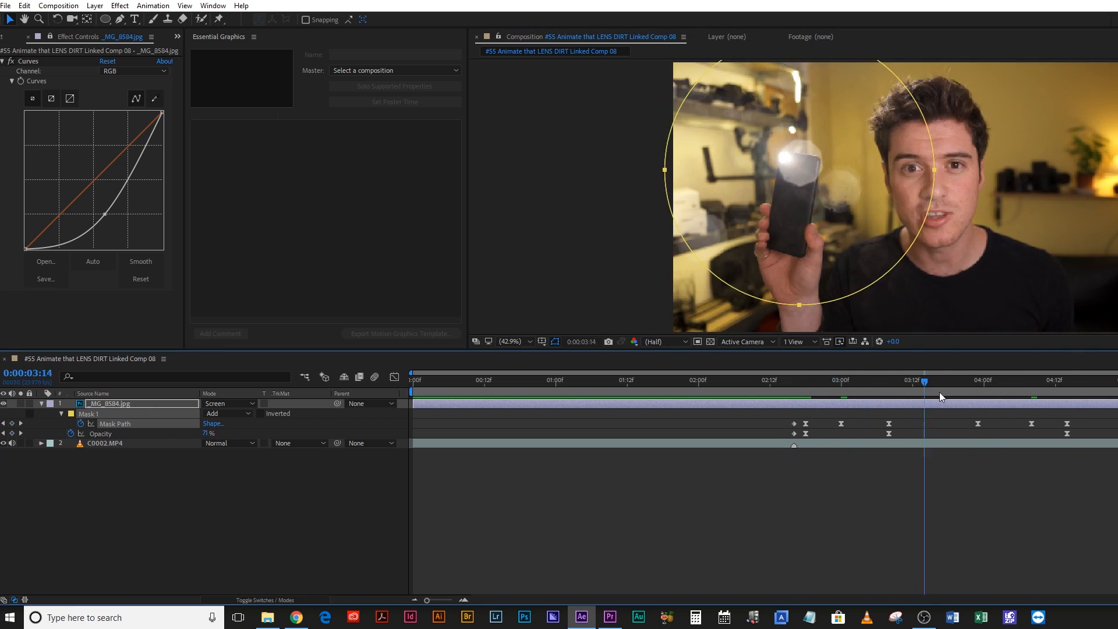